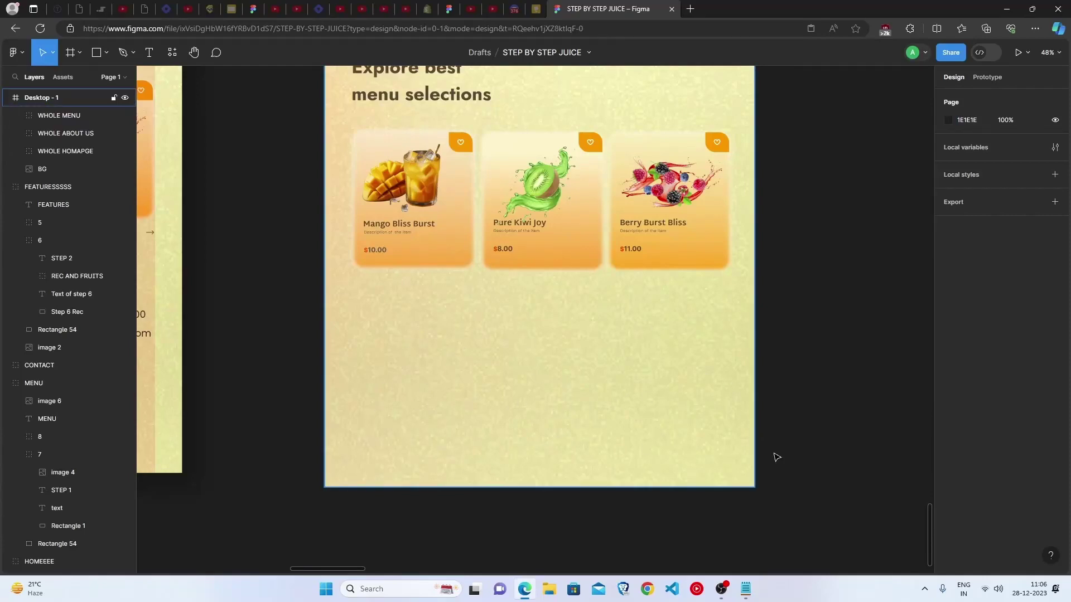
# Duplicate the menu section heading below the cards as "Contact Us" and copy it alongside as "Sitemap".
pyautogui.scroll(3, 547, 429)
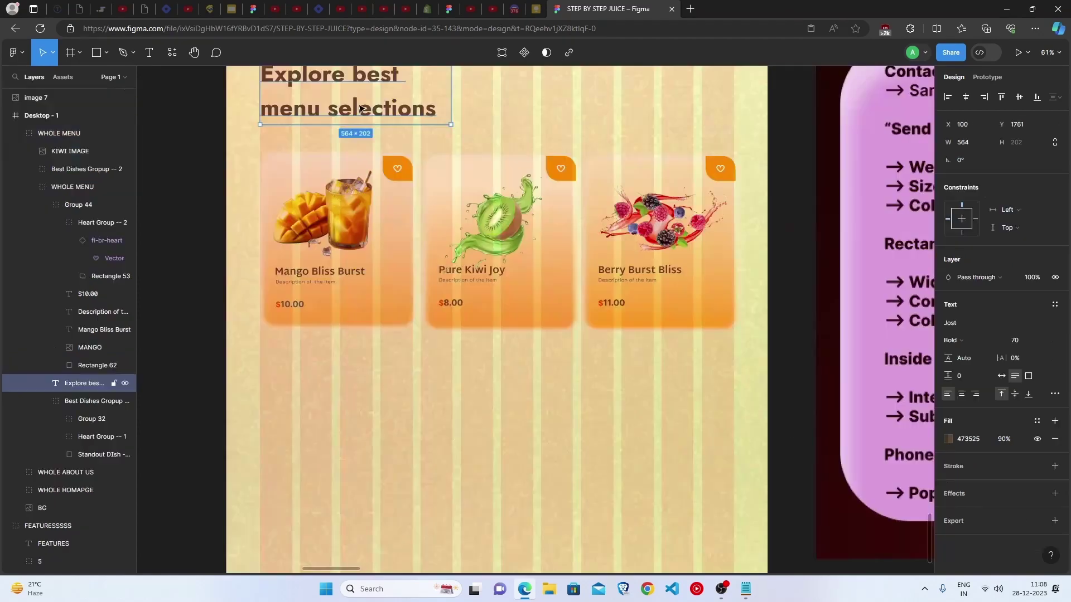
pyautogui.moveTo(360, 108); pyautogui.dragTo(361, 419)
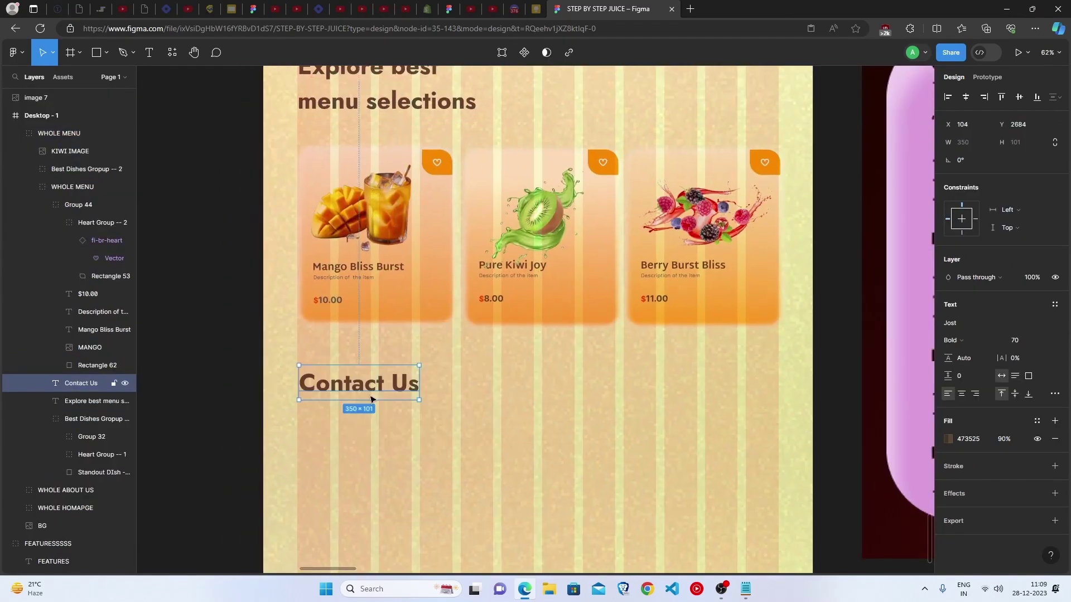
pyautogui.moveTo(368, 397); pyautogui.dragTo(538, 397)
pyautogui.doubleClick(538, 397)
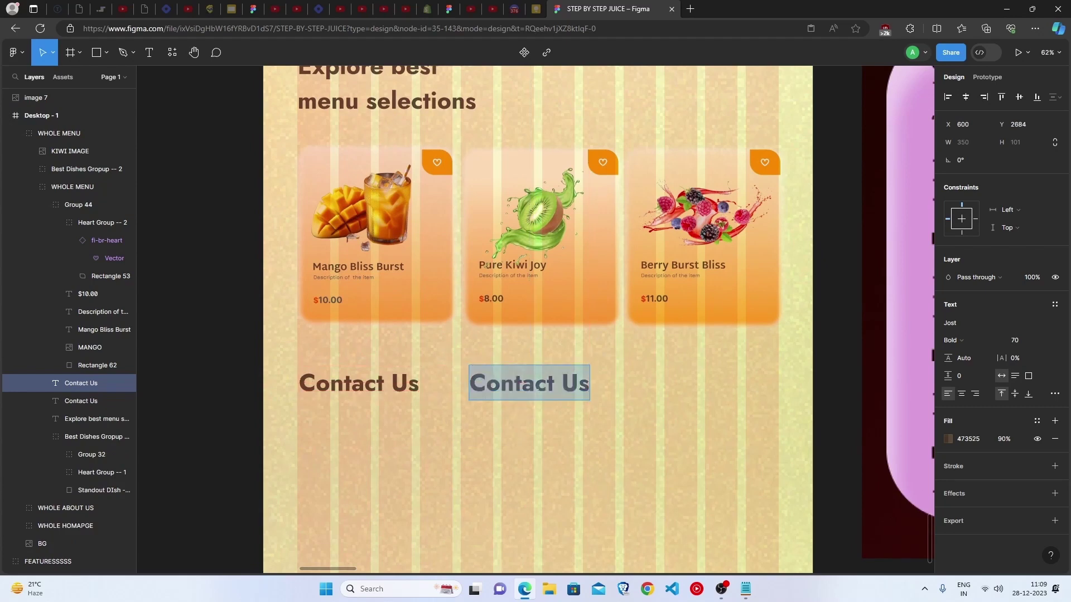
pyautogui.write('Sitemap')
# Duplicate the Sitemap heading lower in the frame and change its text to "Send us a message".
pyautogui.scroll(-3, 523, 428)
pyautogui.moveTo(523, 428); pyautogui.dragTo(524, 493)
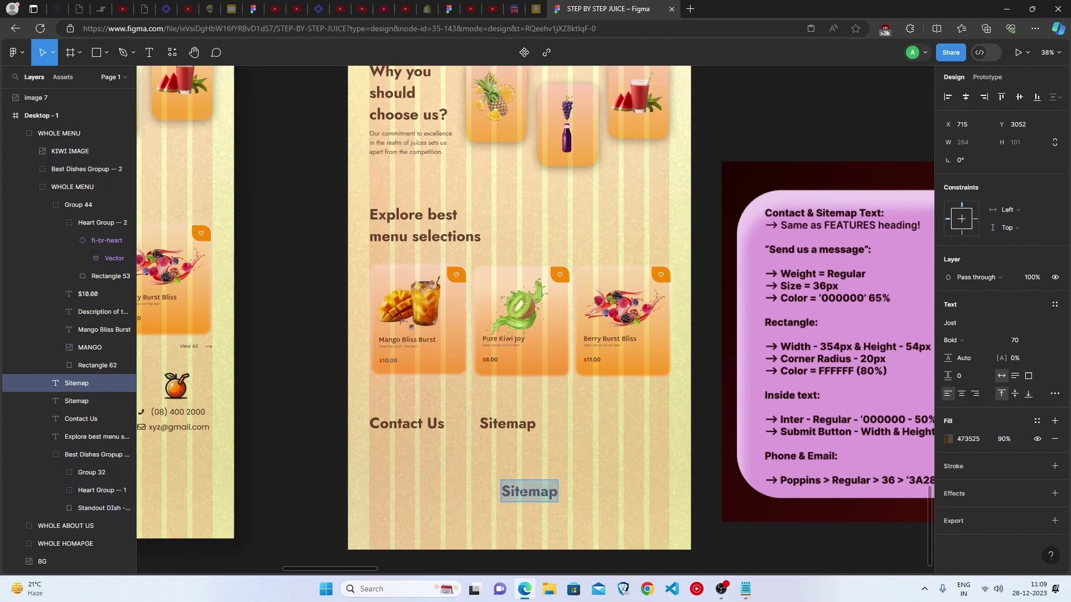
pyautogui.write('Send us a message')
# Style "Send us a message" as Regular, size 36, with fill 000000 at 100% opacity, and place it directly under the Contact Us heading.
pyautogui.click(955, 343)
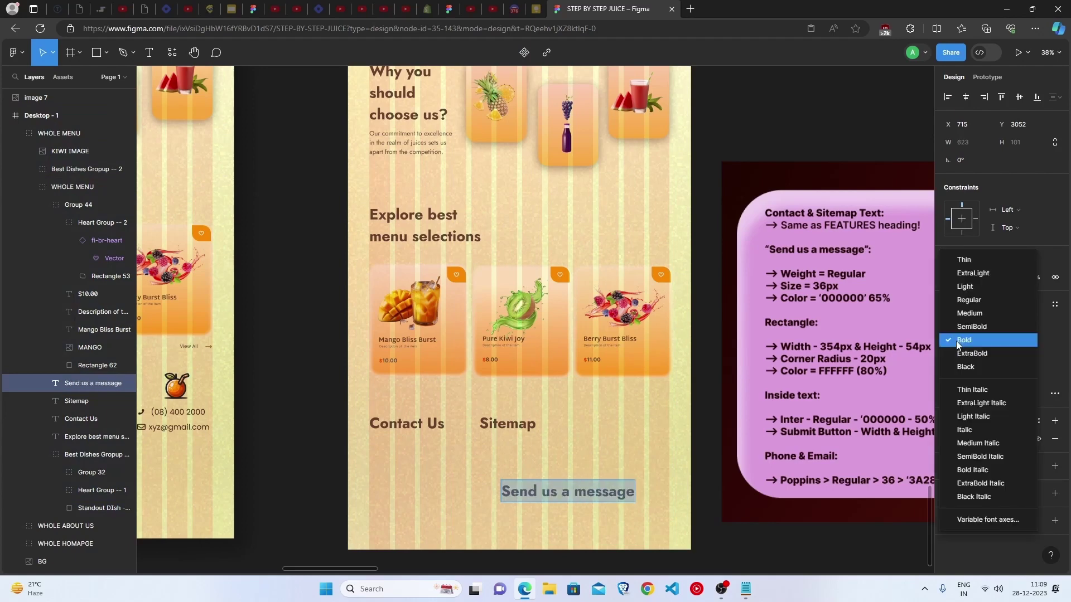
pyautogui.click(972, 302)
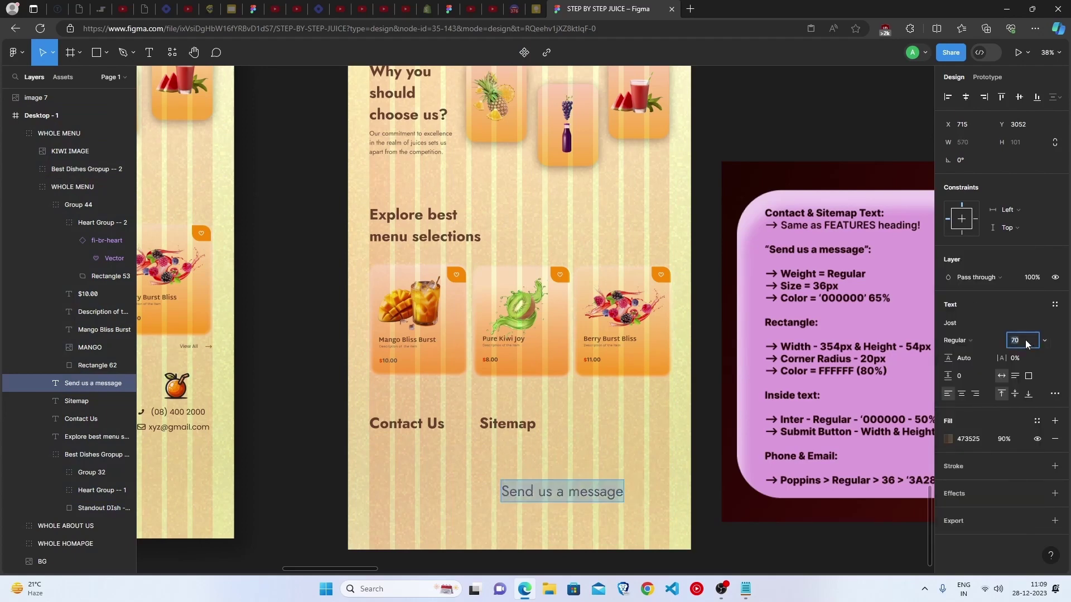
pyautogui.write('36')
pyautogui.click(947, 440)
pyautogui.moveTo(876, 377); pyautogui.dragTo(1012, 488)
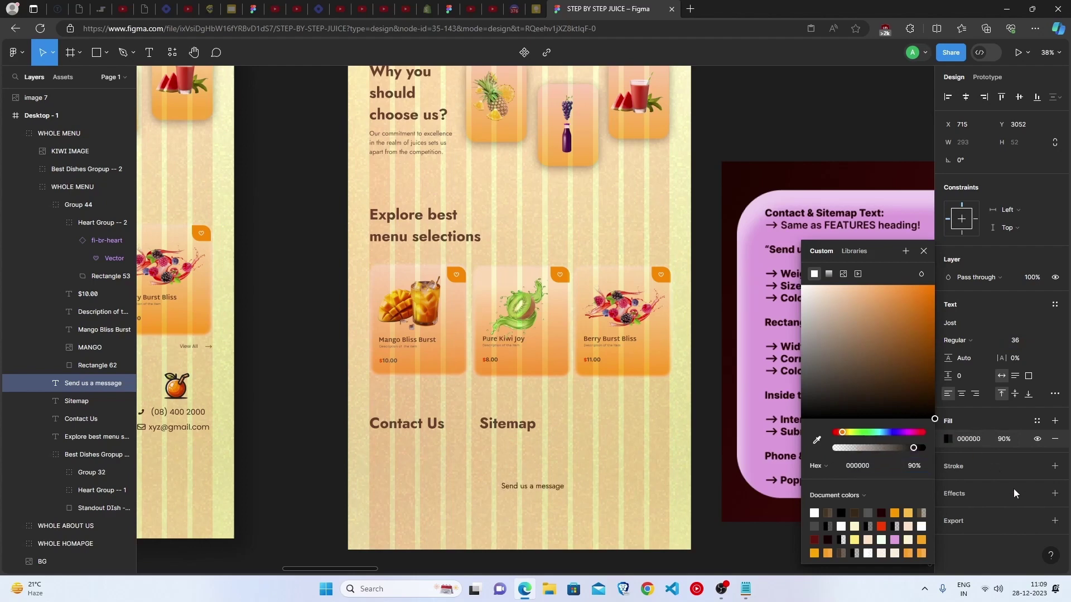
pyautogui.doubleClick(997, 439)
pyautogui.write('650')
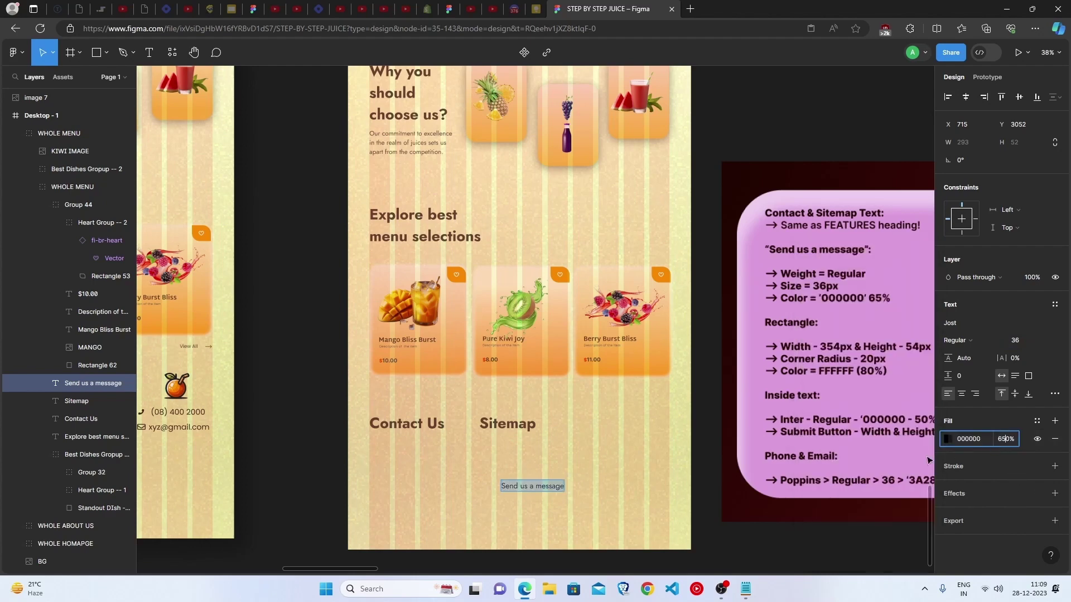
pyautogui.moveTo(532, 486); pyautogui.dragTo(399, 446)
# Add a rectangle in the contact section, 354 wide by 54 high, with a corner radius of 20.
pyautogui.press('r')
pyautogui.click(562, 470)
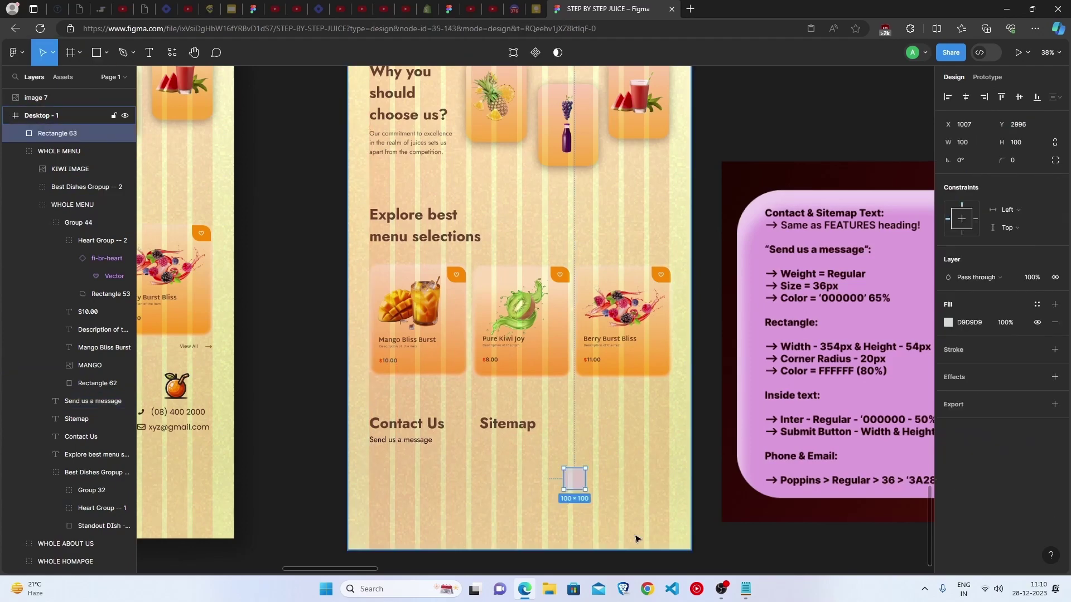
pyautogui.click(976, 143)
pyautogui.write('354')
pyautogui.press('Tab')
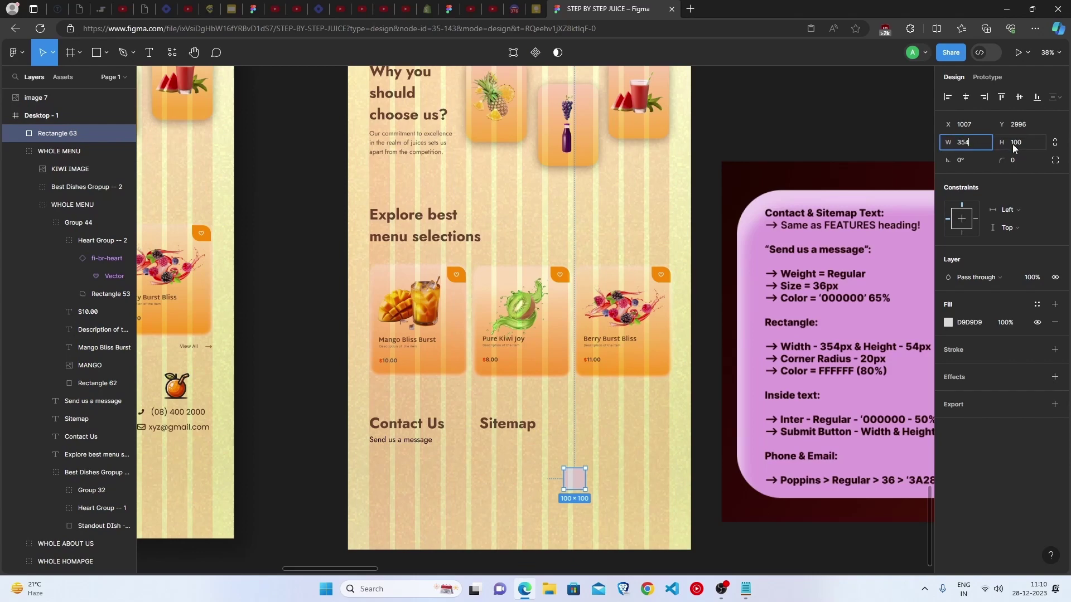
pyautogui.write('54')
pyautogui.click(1022, 160)
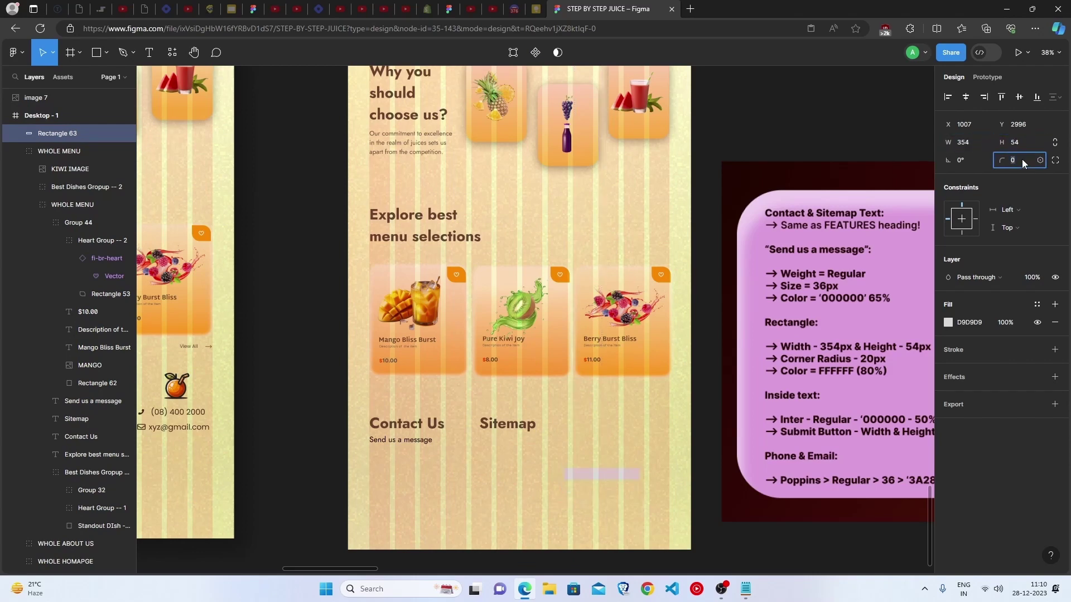
pyautogui.write('3')
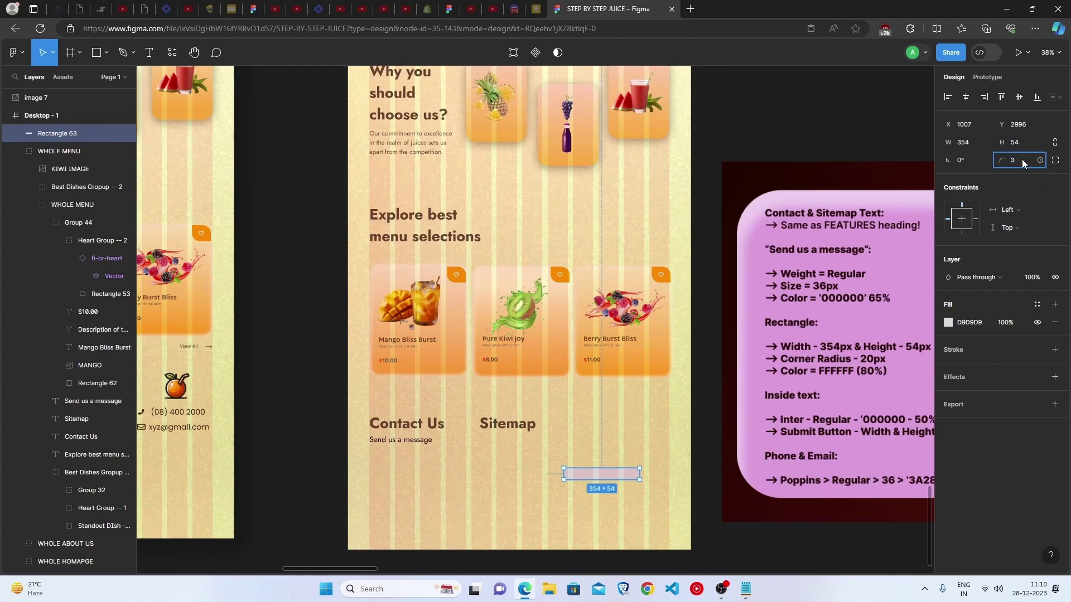
pyautogui.press('BackSpace')
pyautogui.write('20')
# Fill the rounded rectangle with white (FFFFFF) at 80% opacity.
pyautogui.click(948, 323)
pyautogui.moveTo(847, 330); pyautogui.dragTo(695, 234)
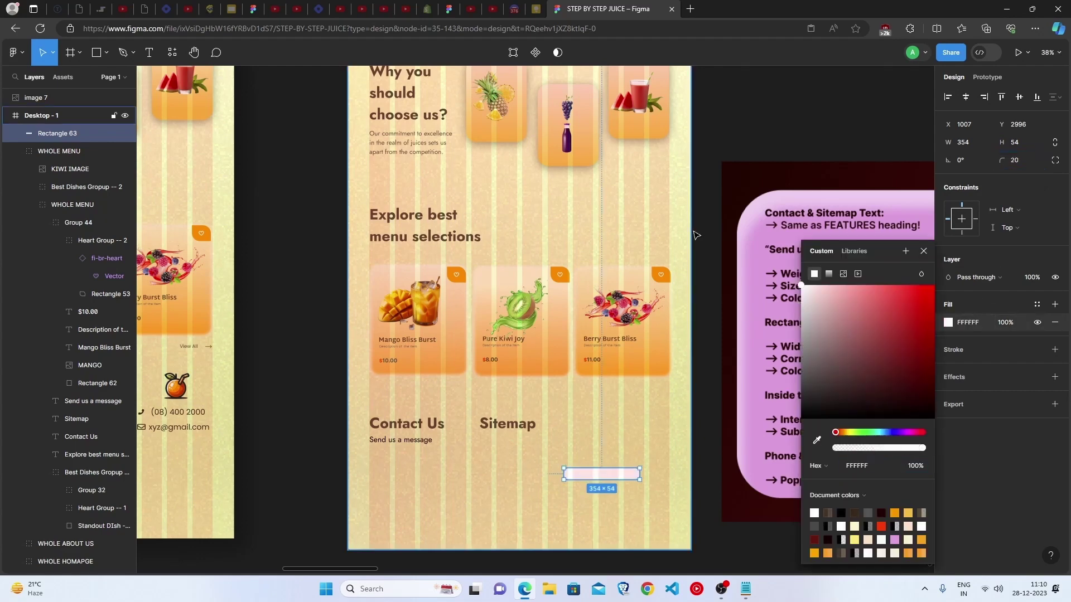
pyautogui.click(758, 156)
pyautogui.click(592, 474)
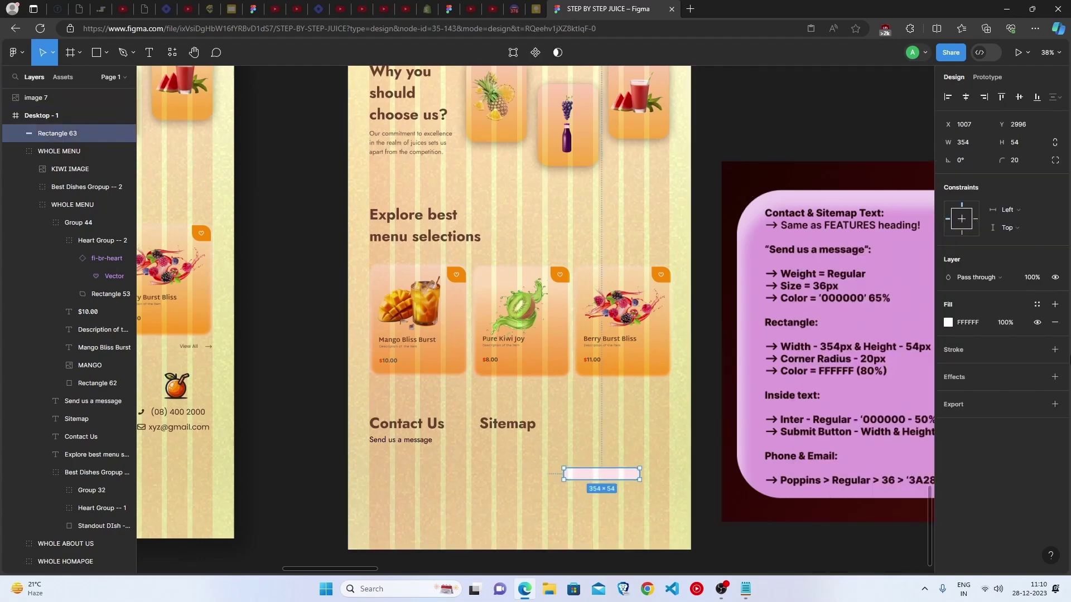
pyautogui.click(1006, 323)
pyautogui.write('80')
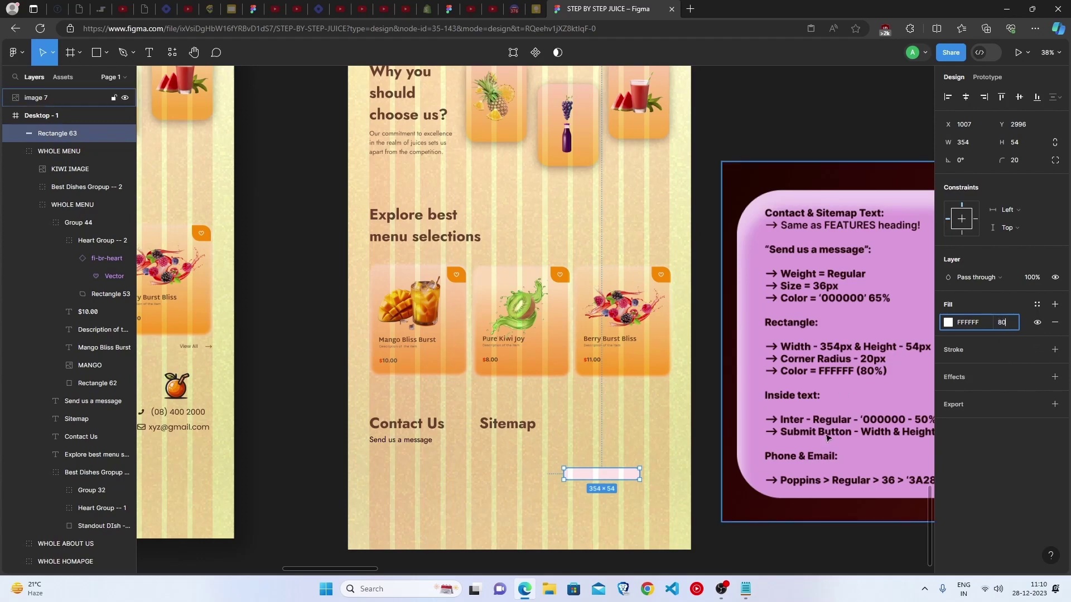
pyautogui.click(716, 437)
# Place the rectangle under "Send us a message" and resize it to 324 wide by 59 high.
pyautogui.click(632, 475)
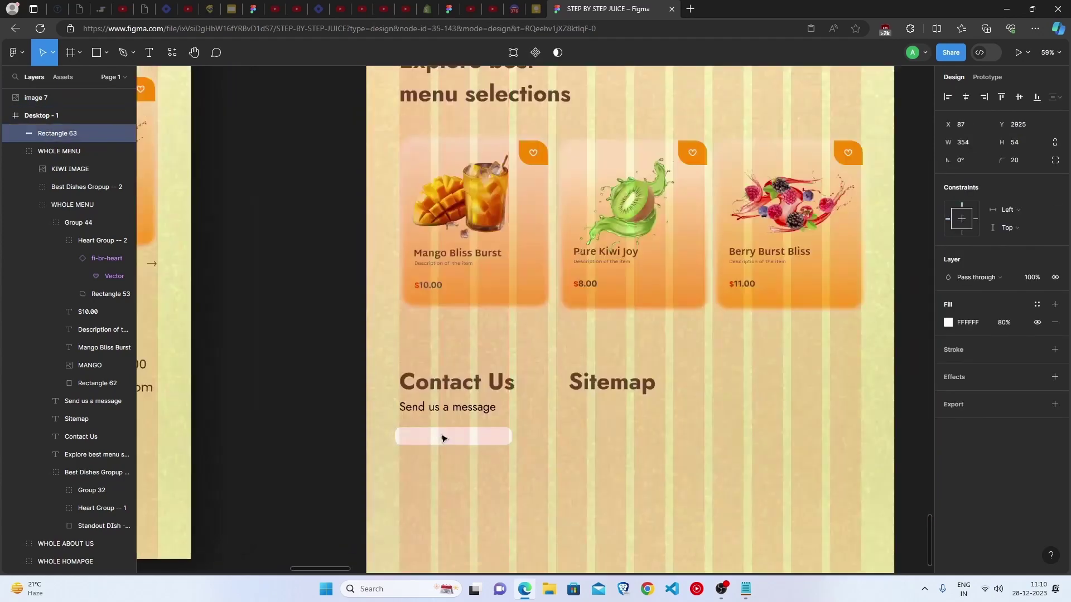
pyautogui.moveTo(444, 439); pyautogui.dragTo(450, 444)
pyautogui.click(1022, 143)
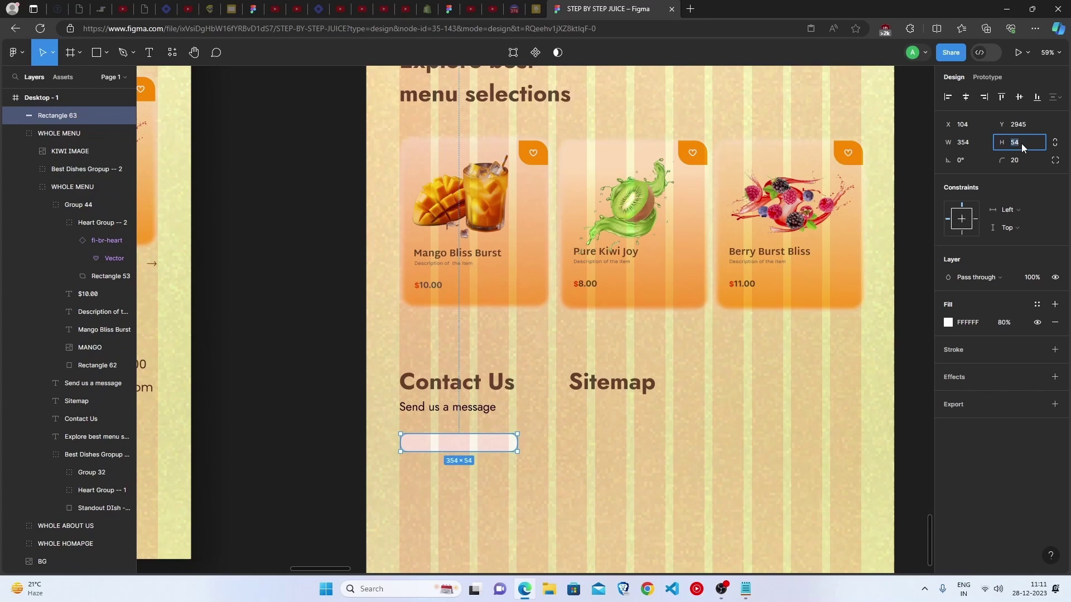
pyautogui.write('59')
pyautogui.press('Return')
pyautogui.scroll(3, 607, 495)
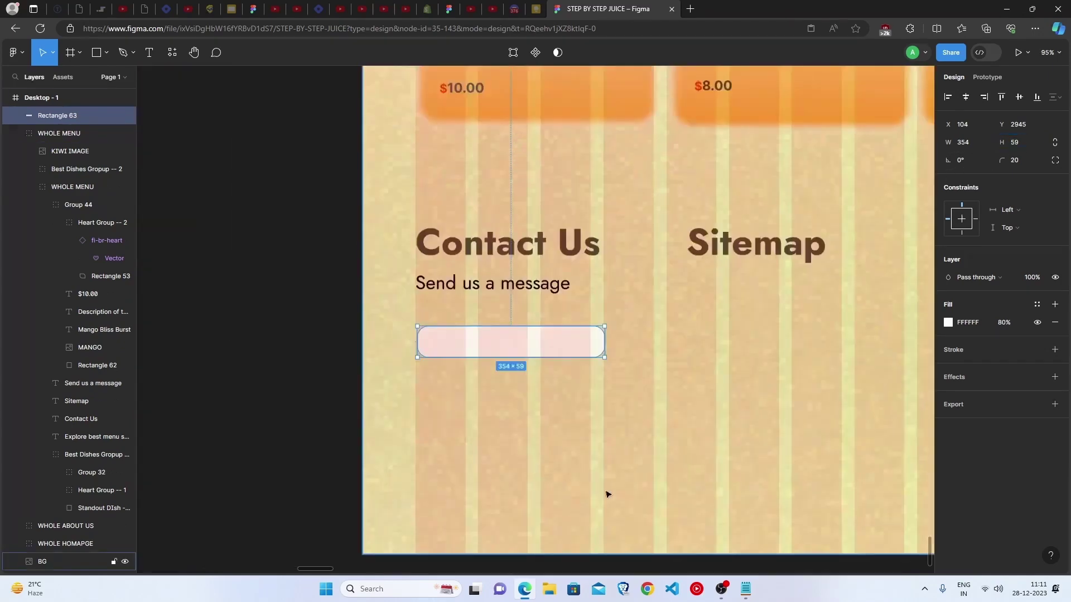
pyautogui.write('324')
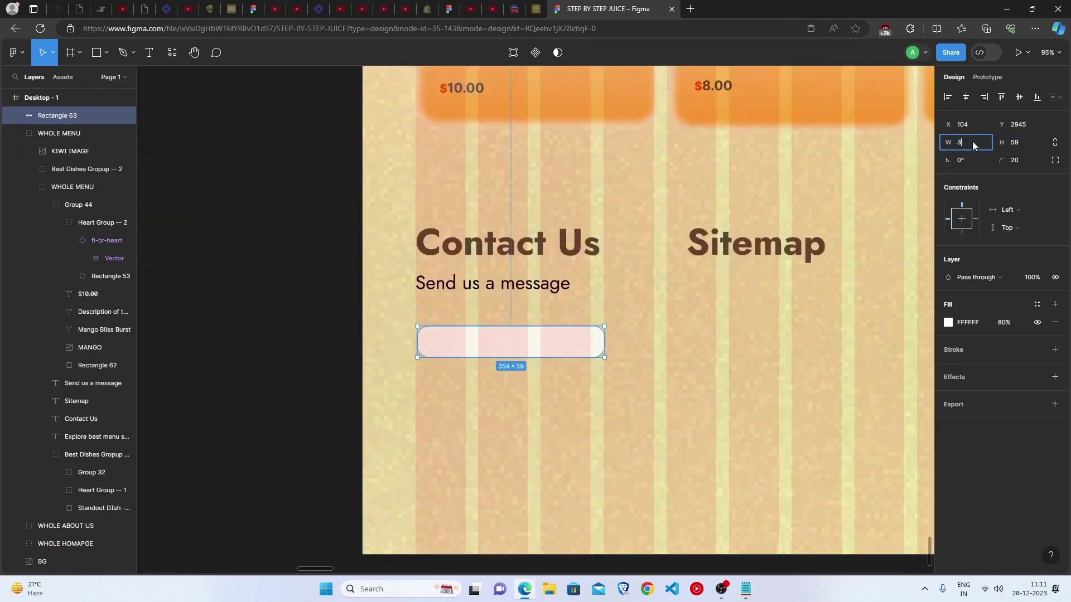
pyautogui.press('Return')
# Duplicate the input box twice below the original and resize the last copy to 442 wide by 120 high.
pyautogui.scroll(2, 500, 259)
pyautogui.moveTo(569, 374); pyautogui.dragTo(770, 521)
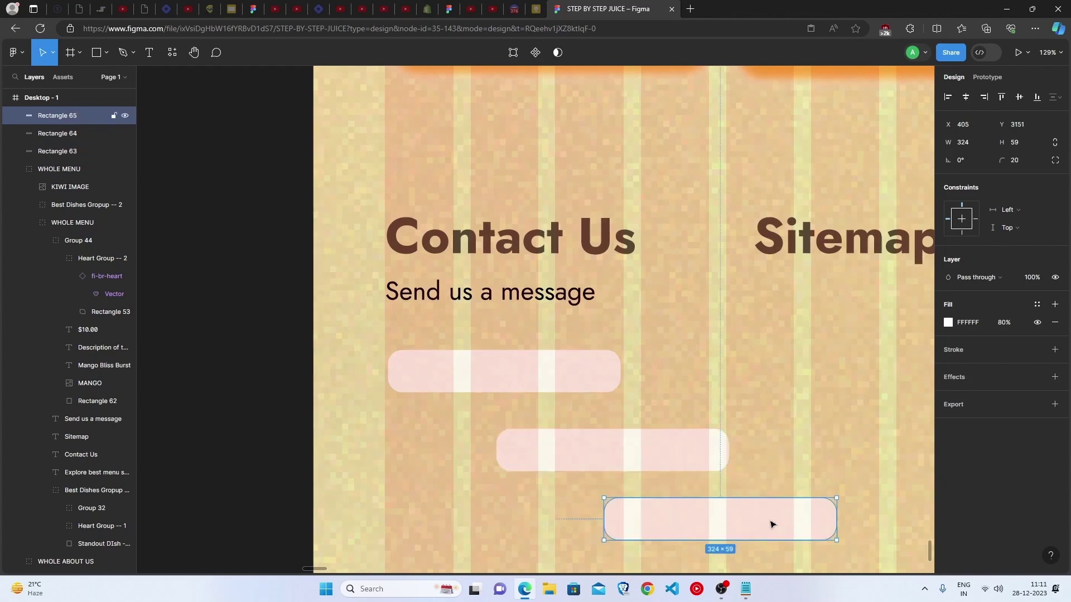
pyautogui.click(972, 142)
pyautogui.write('442')
pyautogui.click(1024, 143)
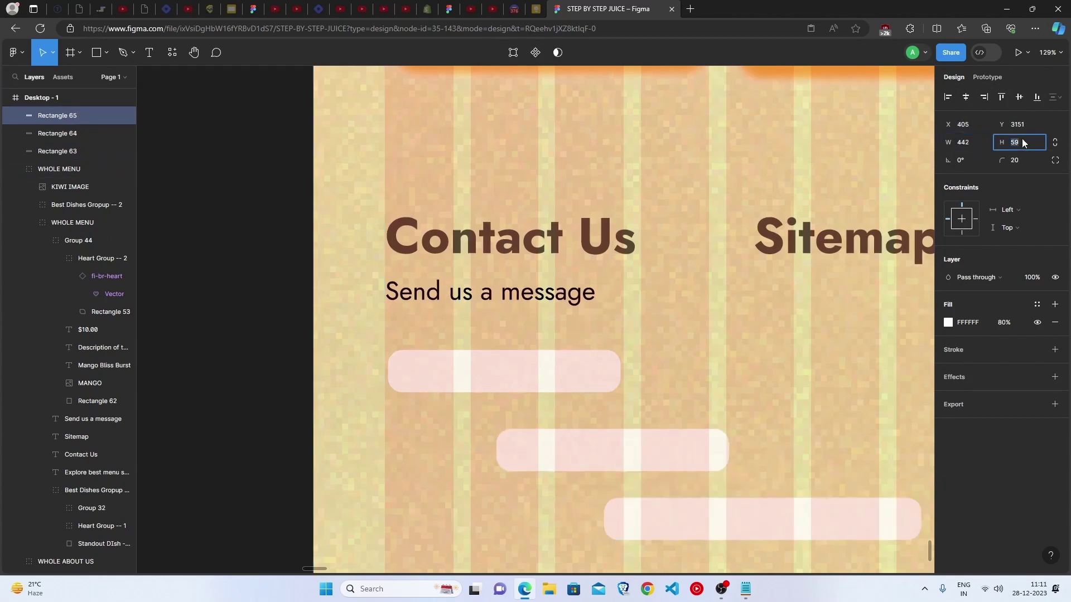
pyautogui.write('120')
pyautogui.press('Return')
pyautogui.press('Escape')
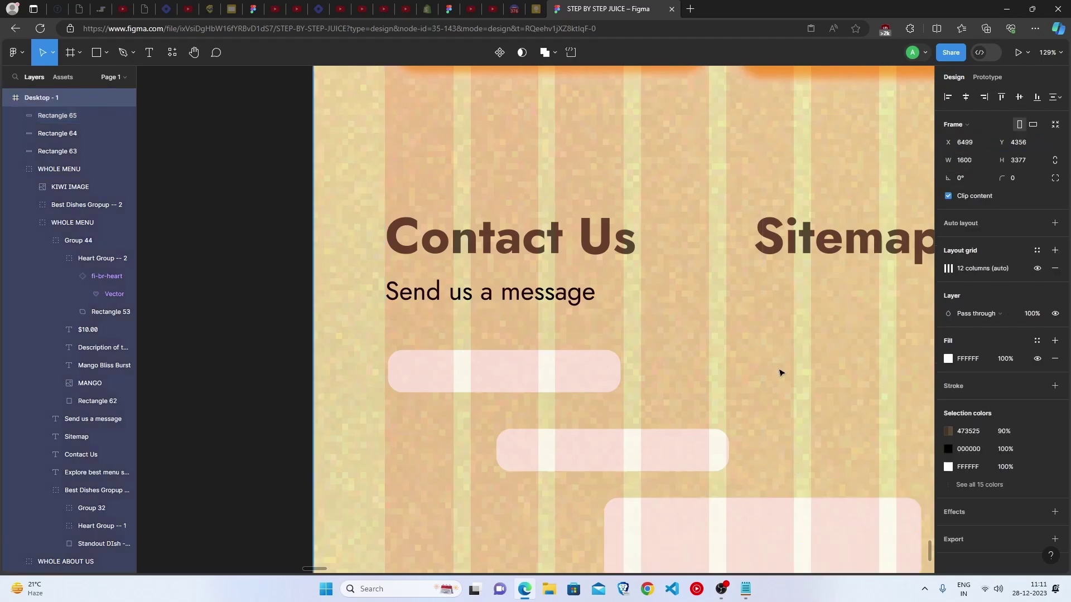
# Align the three boxes to the text's left edge at X 100, stacked with 48 px gaps.
pyautogui.scroll(-3, 747, 368)
pyautogui.click(630, 340)
pyautogui.moveTo(630, 341); pyautogui.dragTo(516, 339)
pyautogui.click(509, 272)
pyautogui.moveTo(708, 445); pyautogui.dragTo(485, 451)
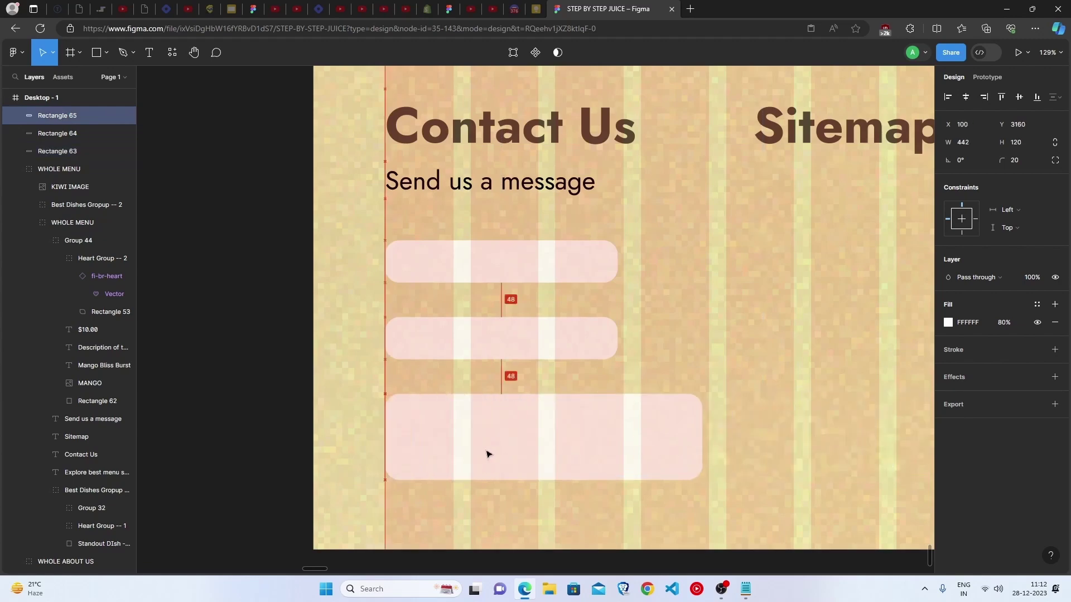
pyautogui.click(707, 314)
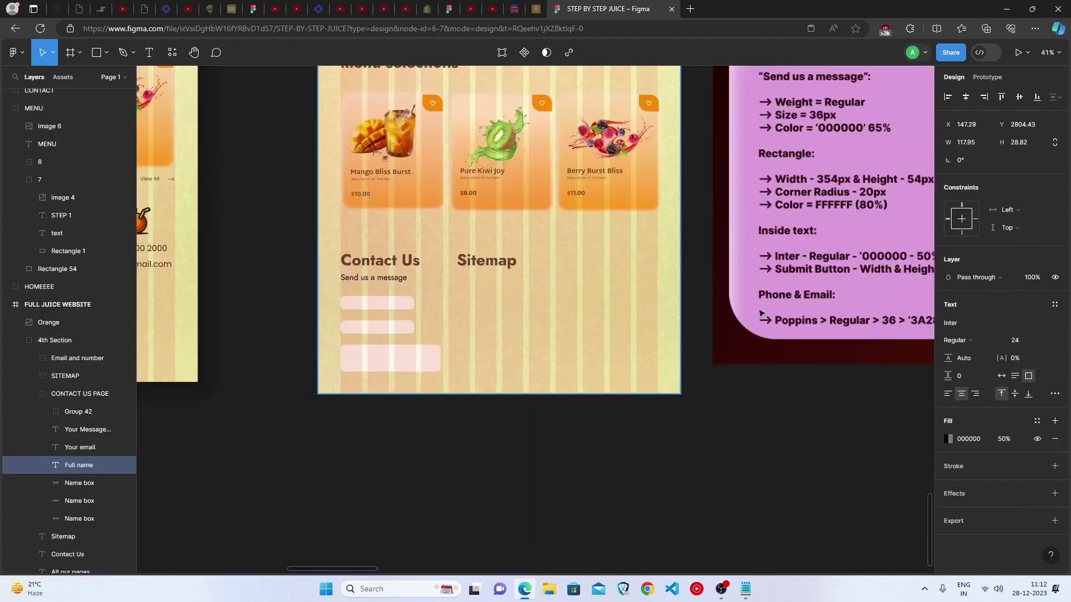
# Duplicate the "Send us a message" text into the empty area below and beyond the Sitemap heading.
pyautogui.scroll(1, 812, 250)
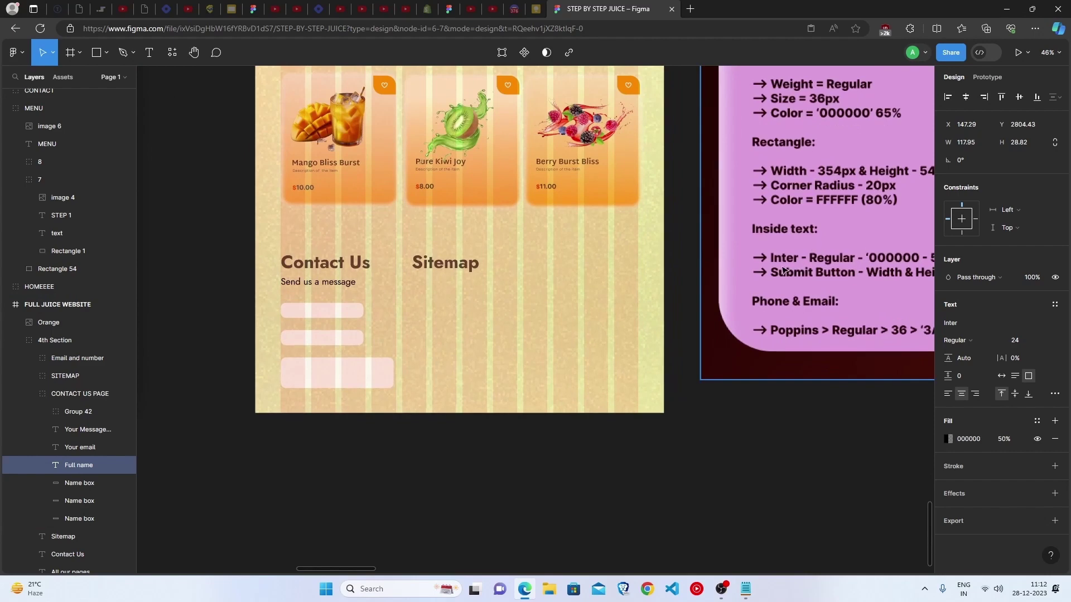
pyautogui.scroll(-1, 783, 270)
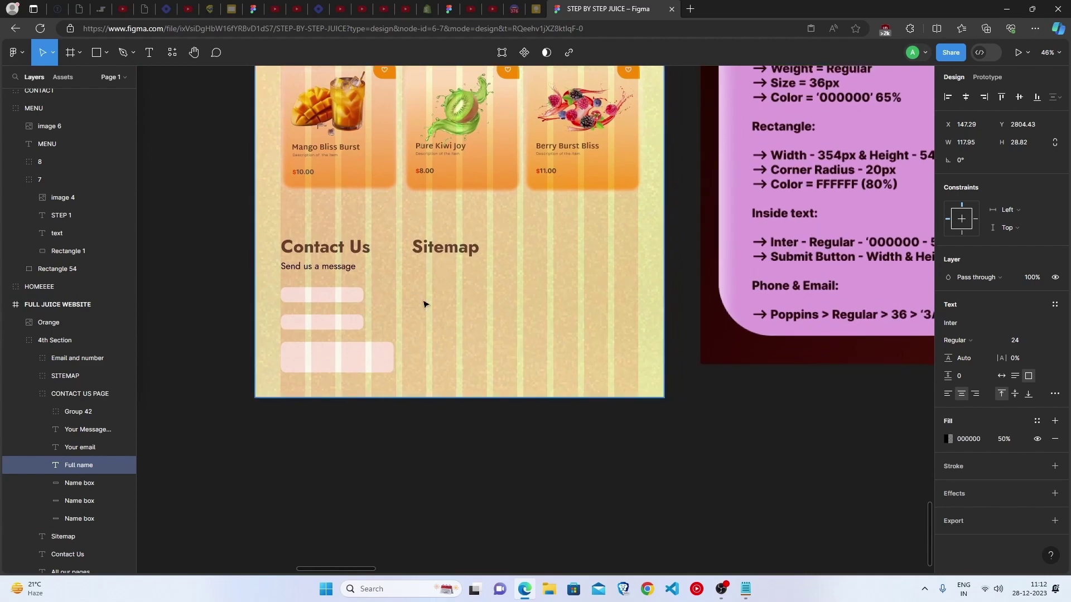
pyautogui.click(334, 269)
pyautogui.click(334, 269)
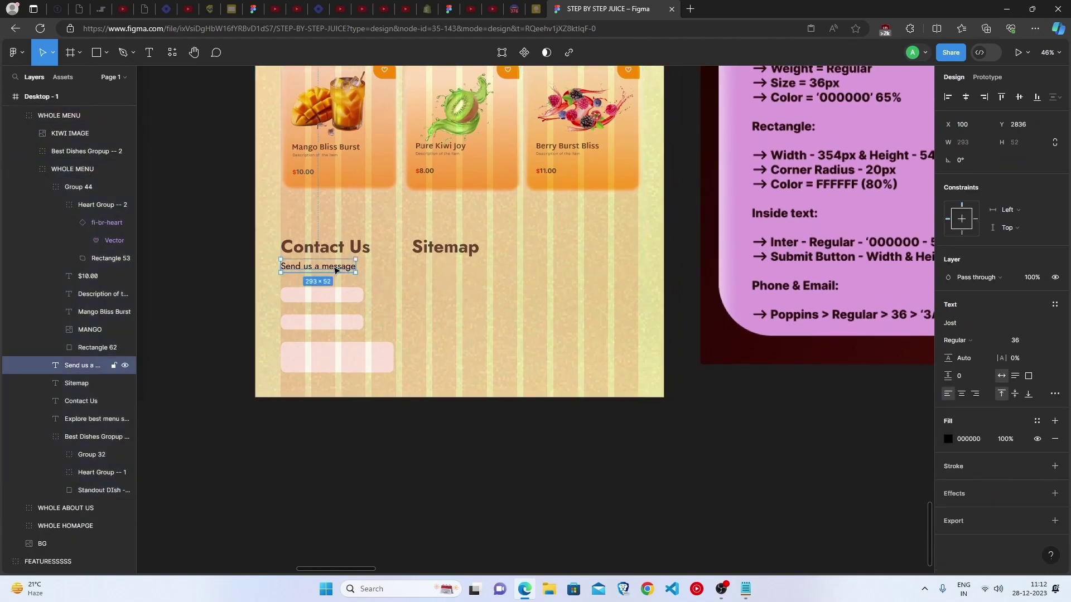
pyautogui.moveTo(334, 269); pyautogui.dragTo(551, 316)
pyautogui.doubleClick(551, 316)
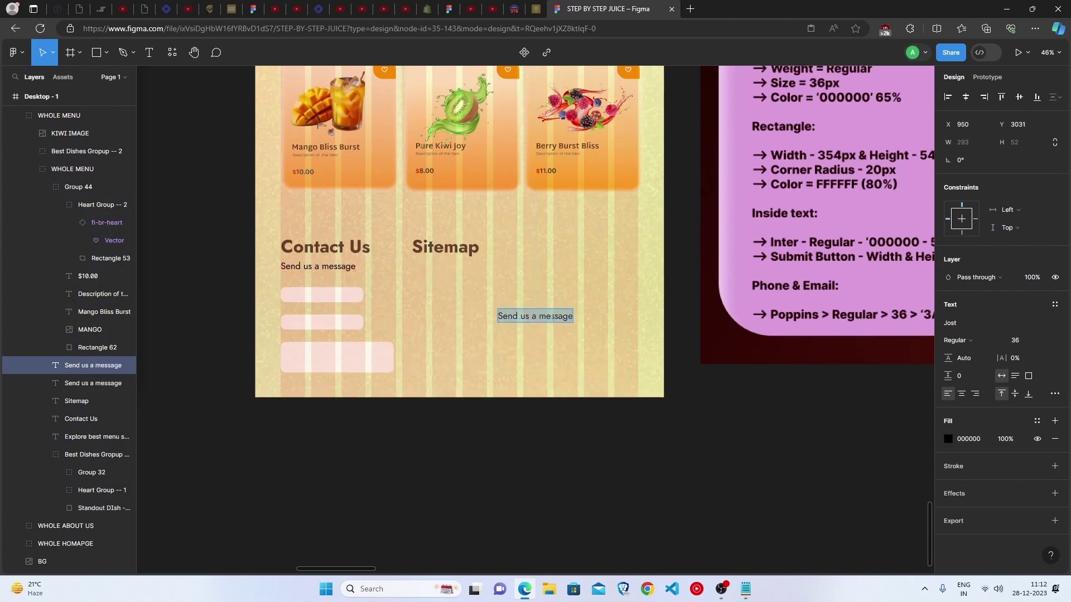
# Set the copied text's font to Inter, its fill opacity to 50% and its size to 24.
pyautogui.click(948, 329)
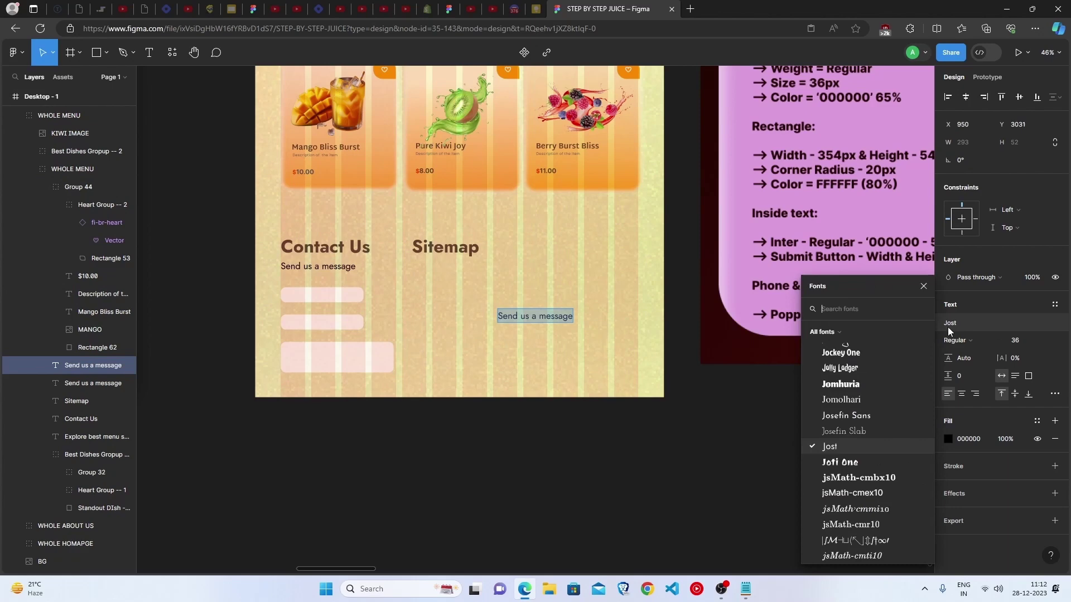
pyautogui.write('inter')
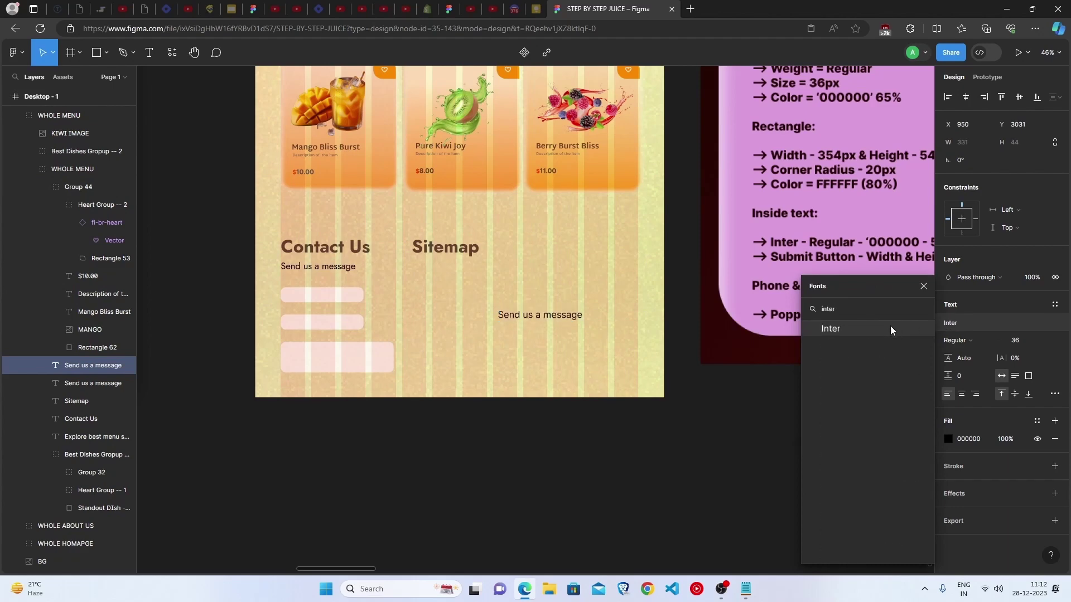
pyautogui.click(890, 327)
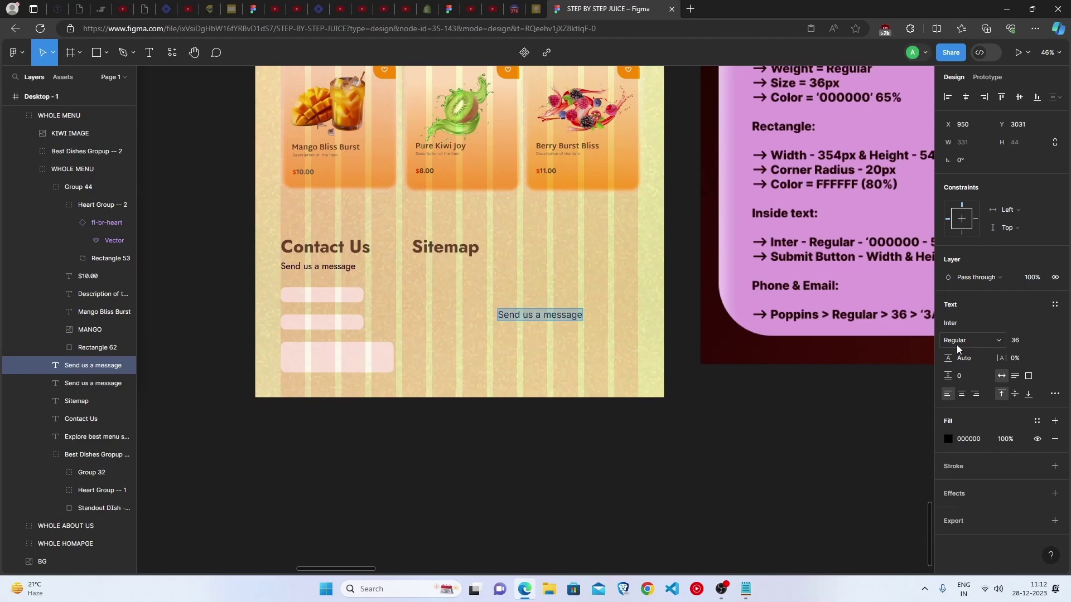
pyautogui.scroll(-2, 955, 345)
pyautogui.click(1007, 440)
pyautogui.write('50')
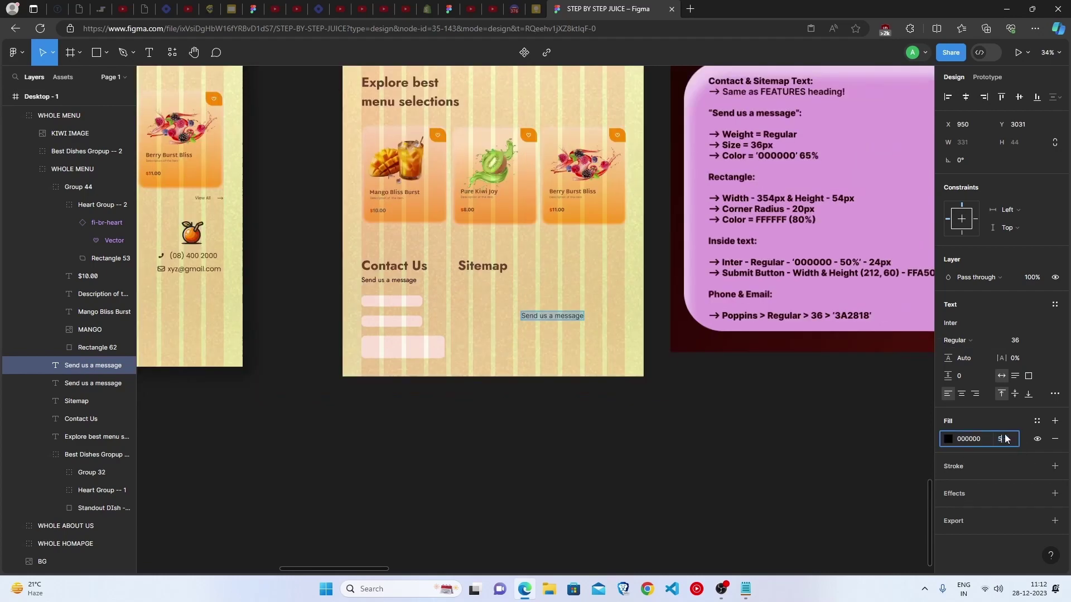
pyautogui.click(1019, 339)
pyautogui.write('24')
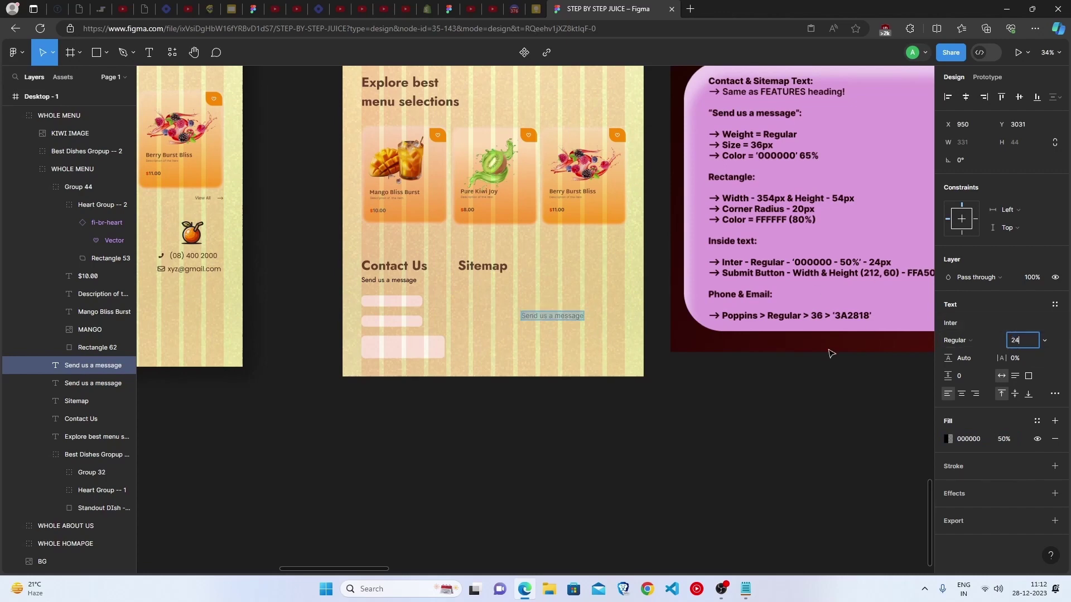
# Change the copied text to "Full name" and place it inside the first input box.
pyautogui.click(531, 319)
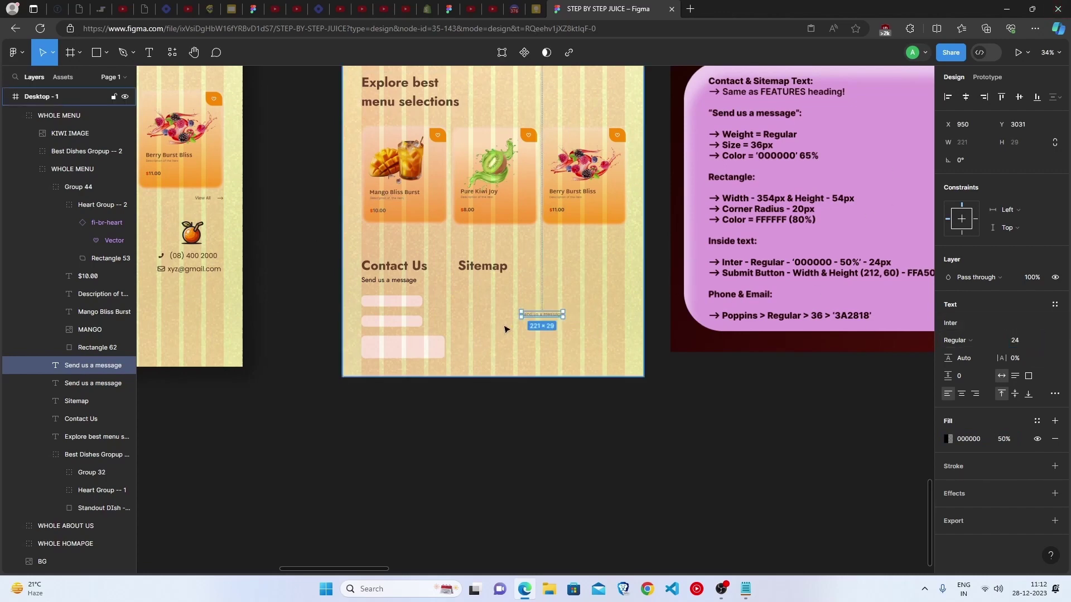
pyautogui.press('Return')
pyautogui.write('Fu')
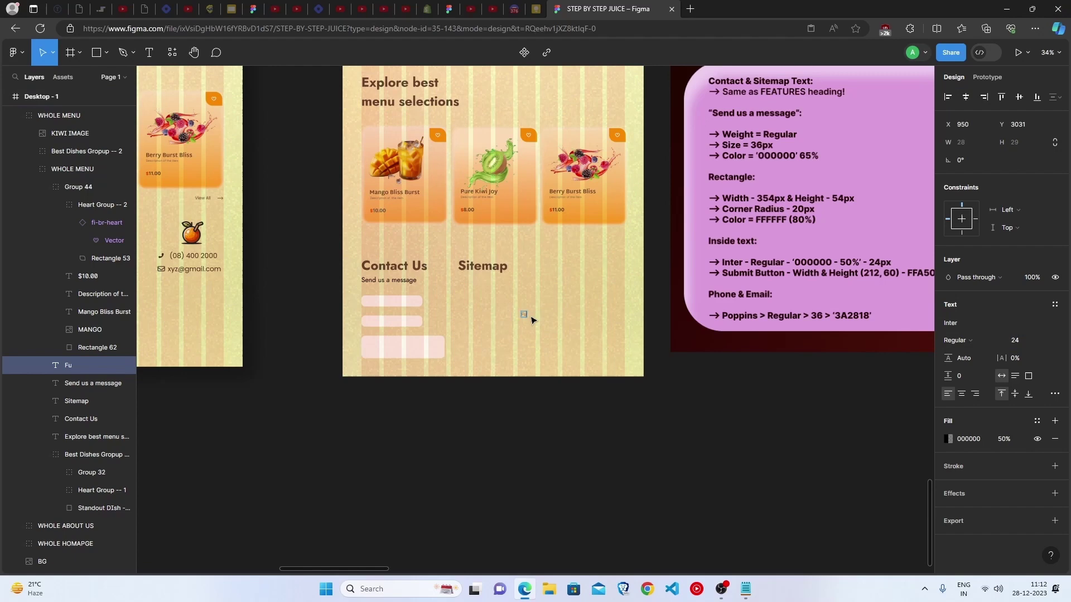
pyautogui.write('me')
pyautogui.press('Escape')
pyautogui.moveTo(532, 315); pyautogui.dragTo(372, 304)
pyautogui.click(362, 319)
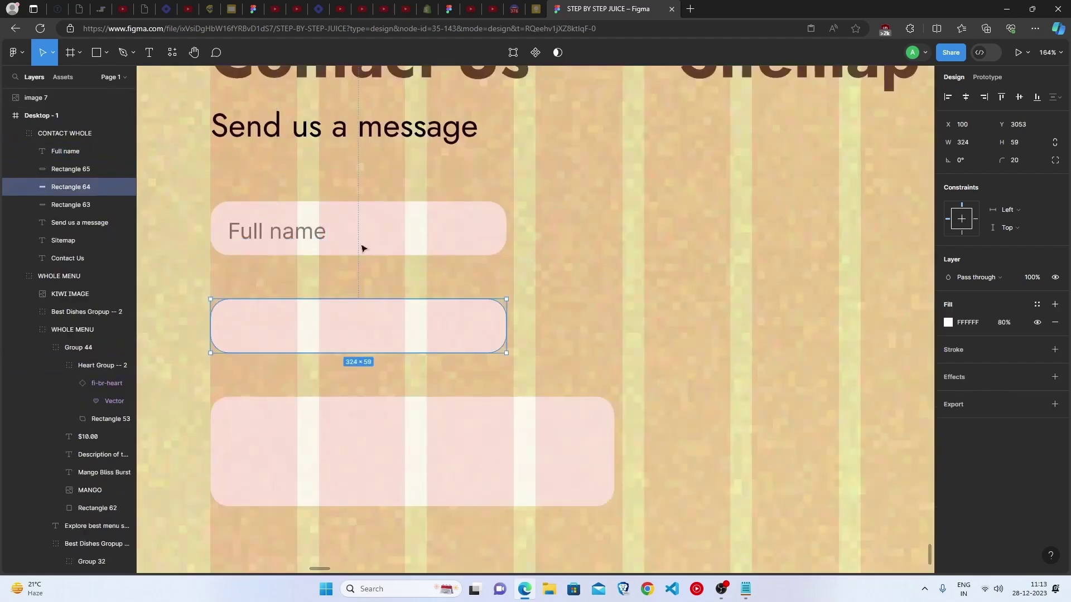
pyautogui.click(275, 232)
pyautogui.click(444, 260)
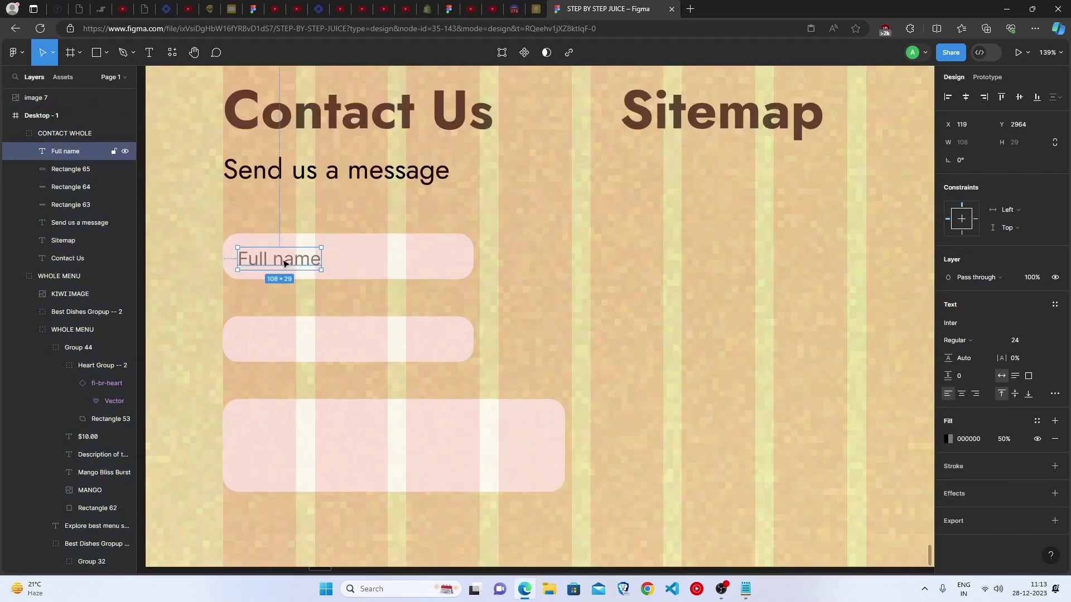
# Duplicate the "Full name" text into the second input box and change the copy to "Your Email".
pyautogui.moveTo(284, 264); pyautogui.dragTo(316, 340)
pyautogui.doubleClick(317, 339)
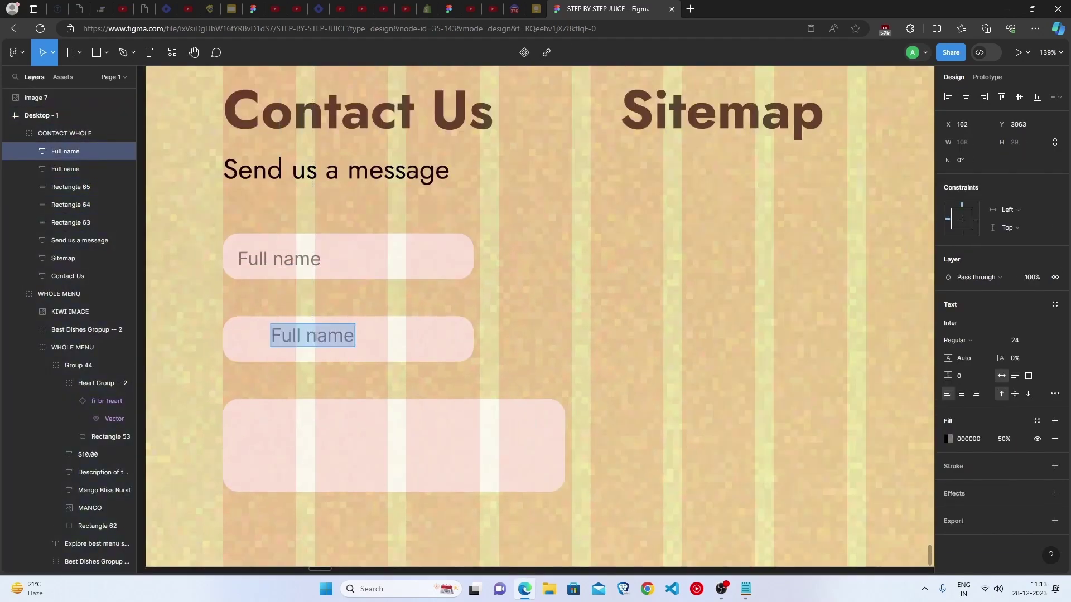
pyautogui.write('Your Email')
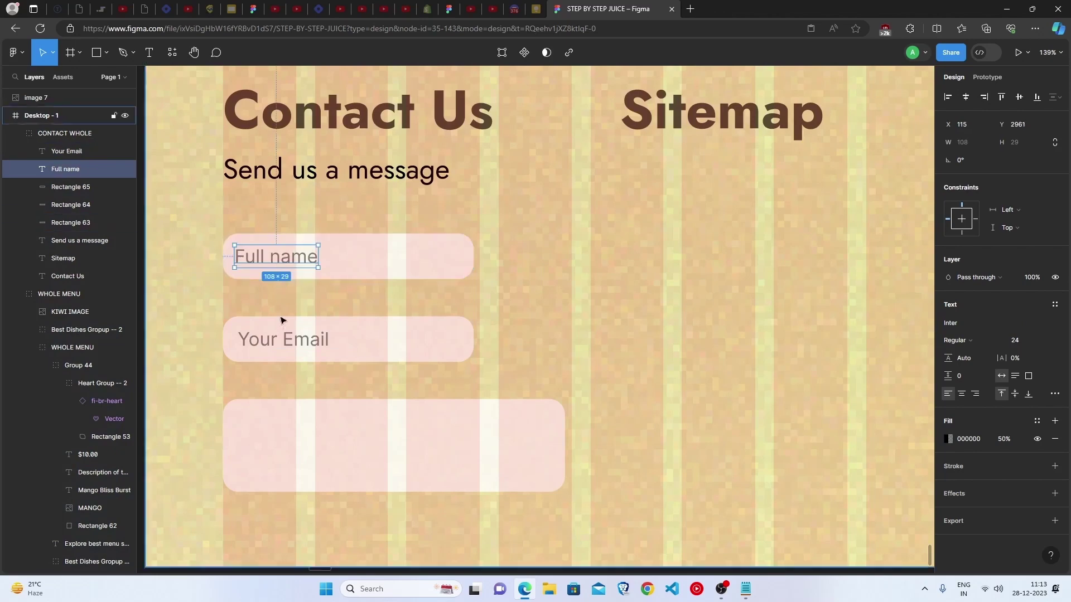
# Duplicate the "Your Email" text into the large box, change it to "Your Message" and place it near the box's upper-left corner.
pyautogui.click(282, 343)
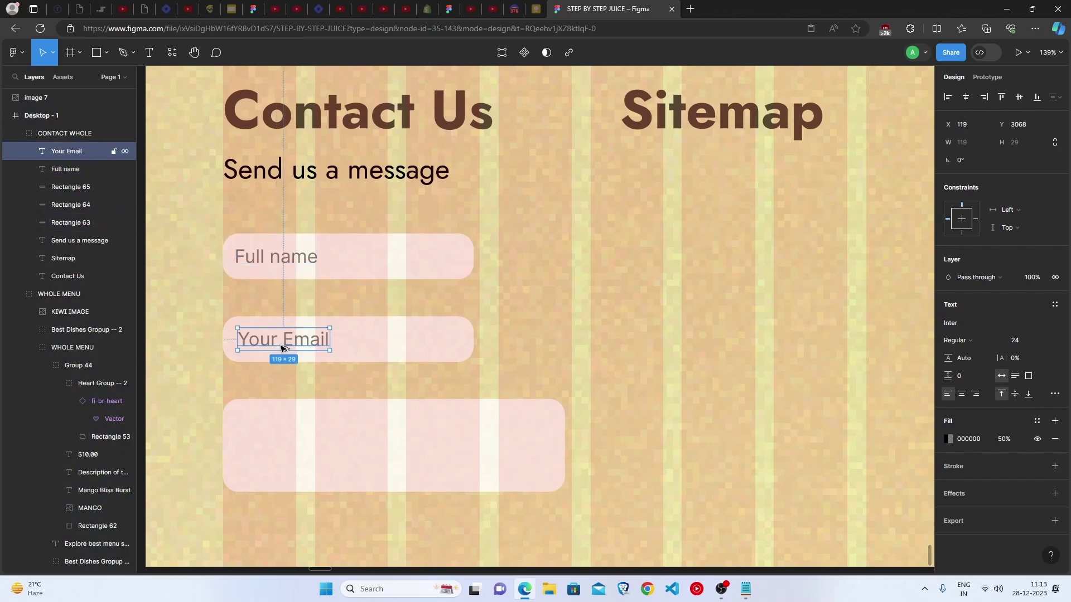
pyautogui.moveTo(284, 348); pyautogui.dragTo(345, 463)
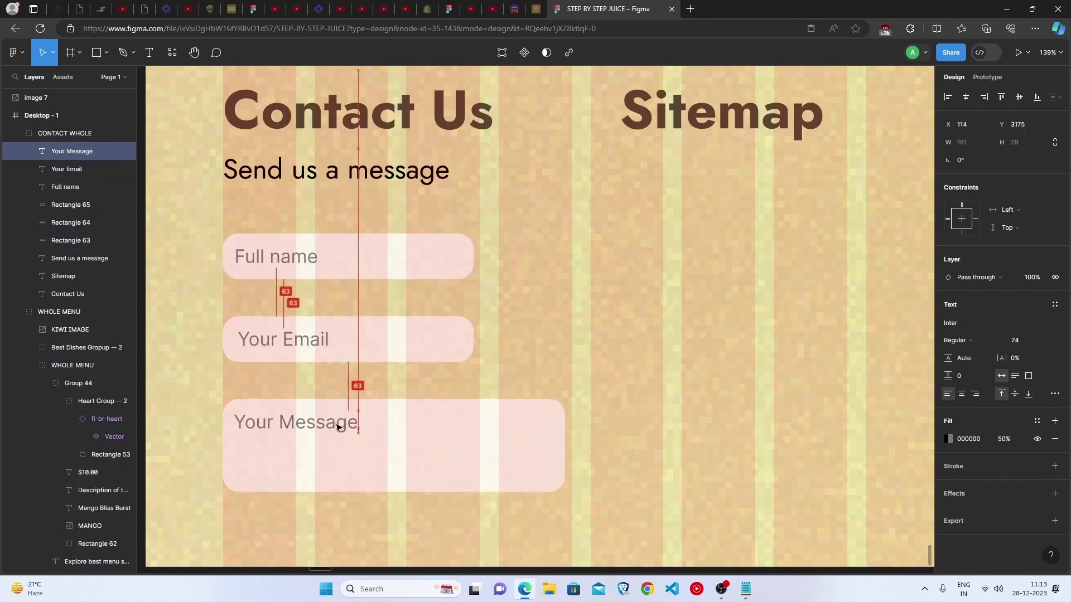
pyautogui.moveTo(337, 425); pyautogui.dragTo(337, 432)
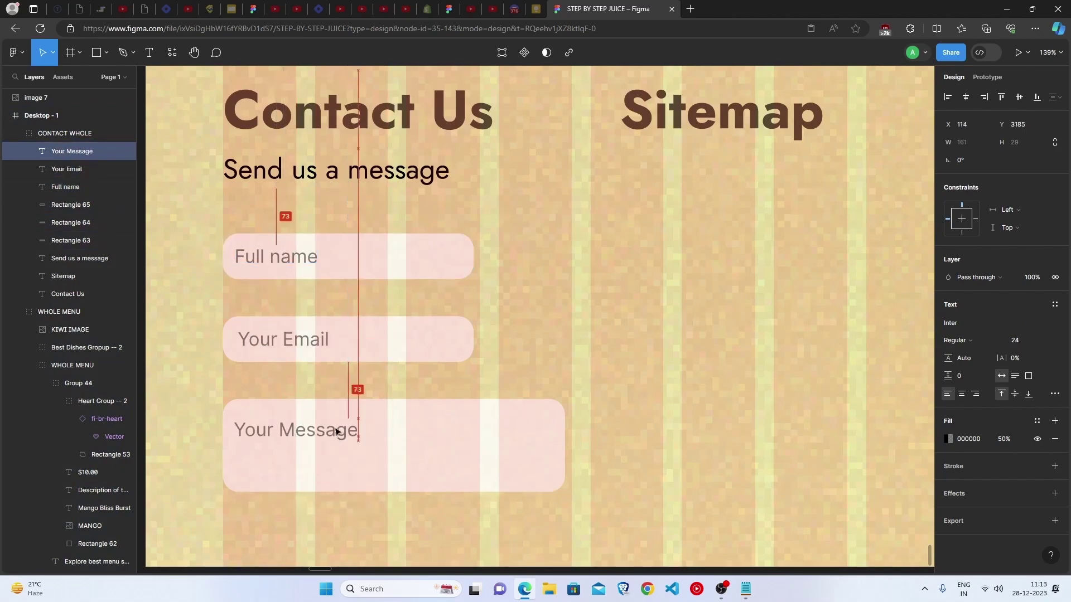
pyautogui.click(408, 515)
# Group the "Your Email" text with its box and move the group up closer to the "Full name" box.
pyautogui.scroll(-3, 408, 522)
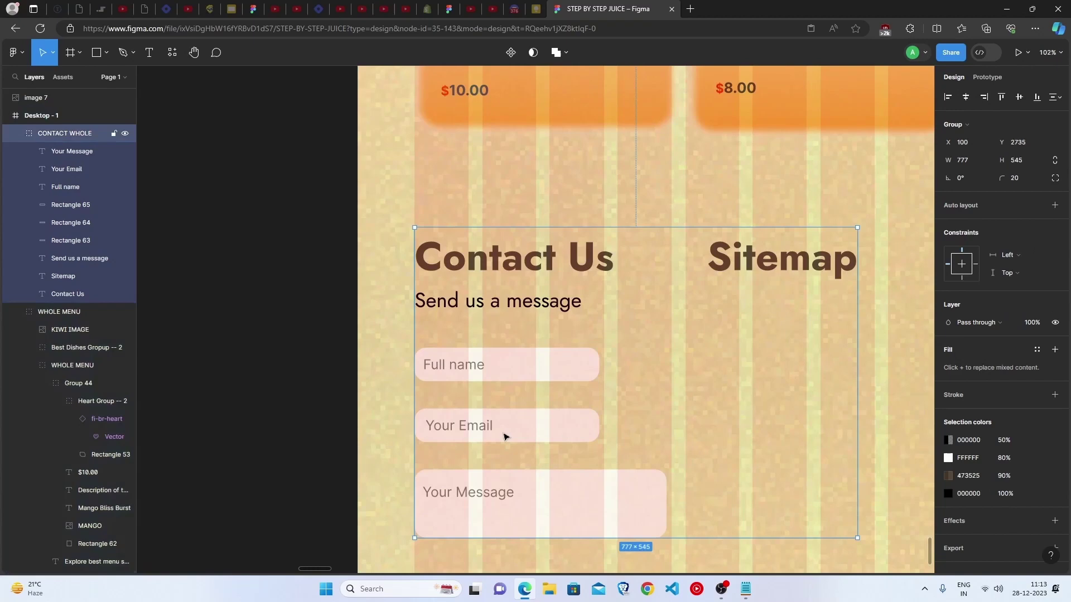
pyautogui.click(490, 428)
pyautogui.keyDown('shift'); pyautogui.click(474, 426); pyautogui.keyUp('shift')
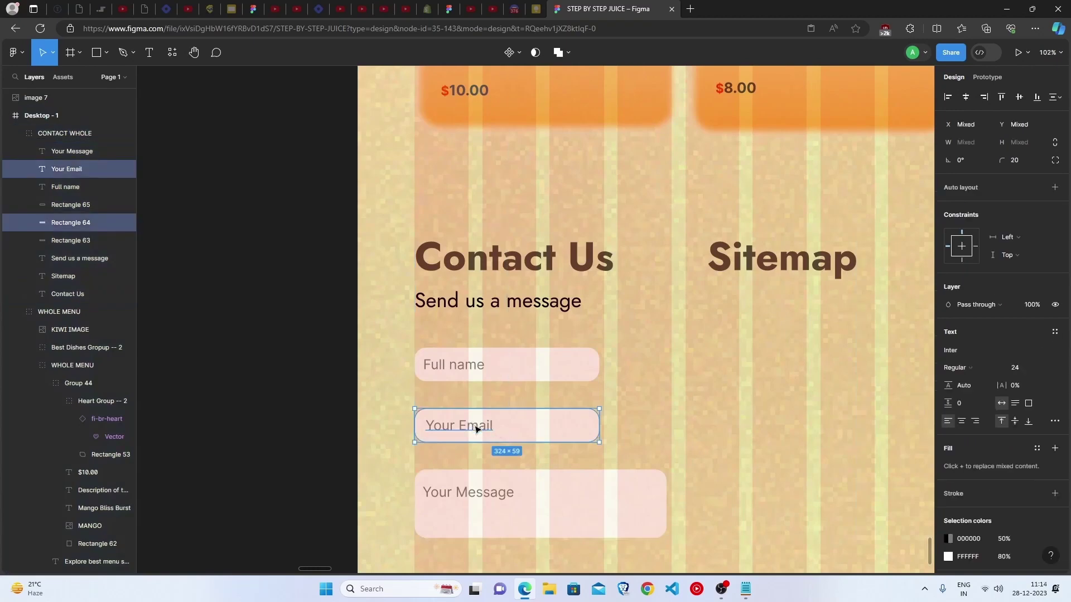
pyautogui.hotkey('ctrl', 'g')
pyautogui.moveTo(483, 430); pyautogui.dragTo(507, 417)
# Group the "Your Message" text with its box and move the group up slightly towards the email box.
pyautogui.click(528, 514)
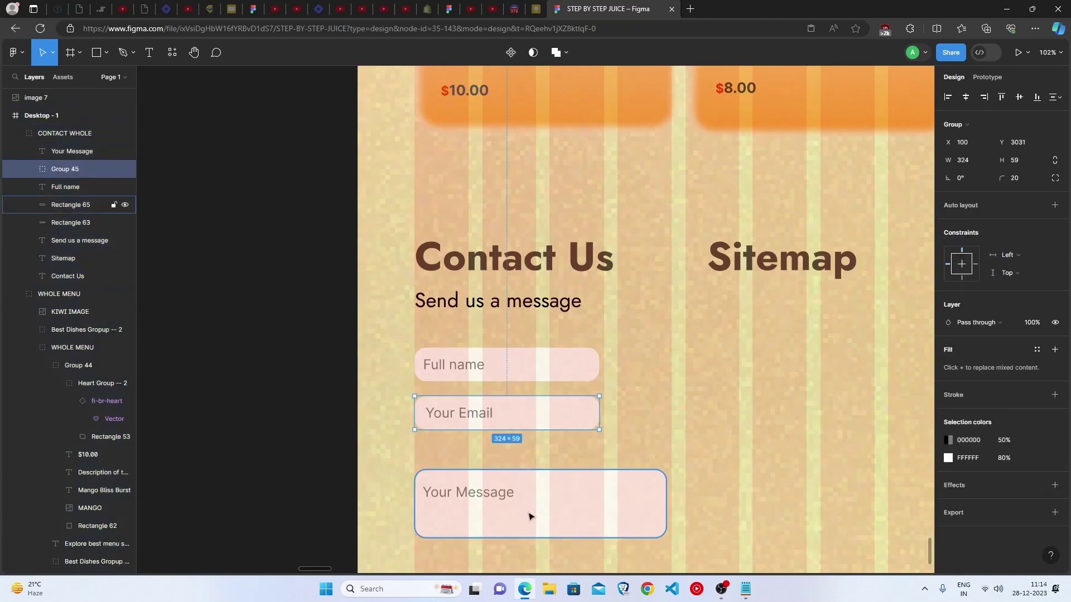
pyautogui.keyDown('shift'); pyautogui.click(455, 490); pyautogui.keyUp('shift')
pyautogui.hotkey('ctrl', 'g')
pyautogui.moveTo(508, 514); pyautogui.dragTo(508, 505)
pyautogui.click(490, 415)
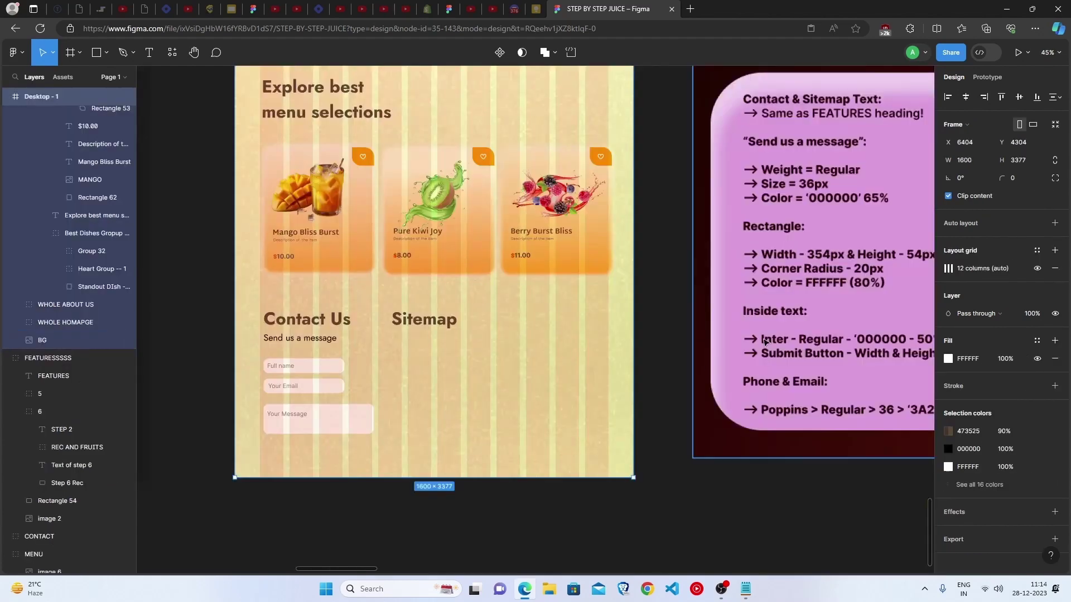
# Duplicate the email box group into the empty area below Sitemap and set the copied box's colour to FF9B25 at 87%.
pyautogui.hscroll(1, 755, 407)
pyautogui.hscroll(-1, 451, 387)
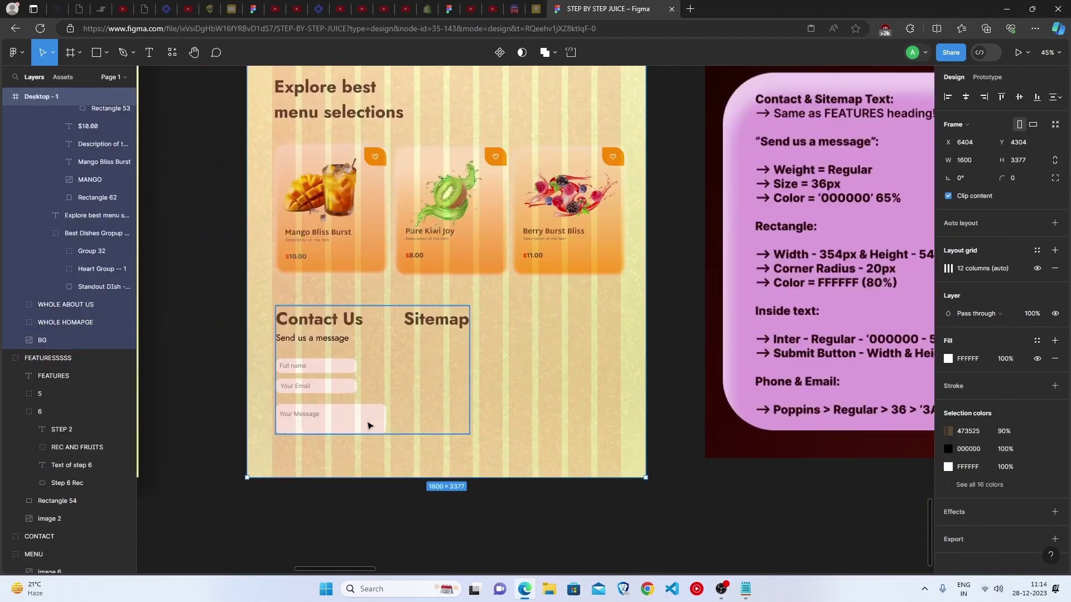
pyautogui.doubleClick(336, 391)
pyautogui.moveTo(337, 390); pyautogui.dragTo(512, 422)
pyautogui.click(947, 458)
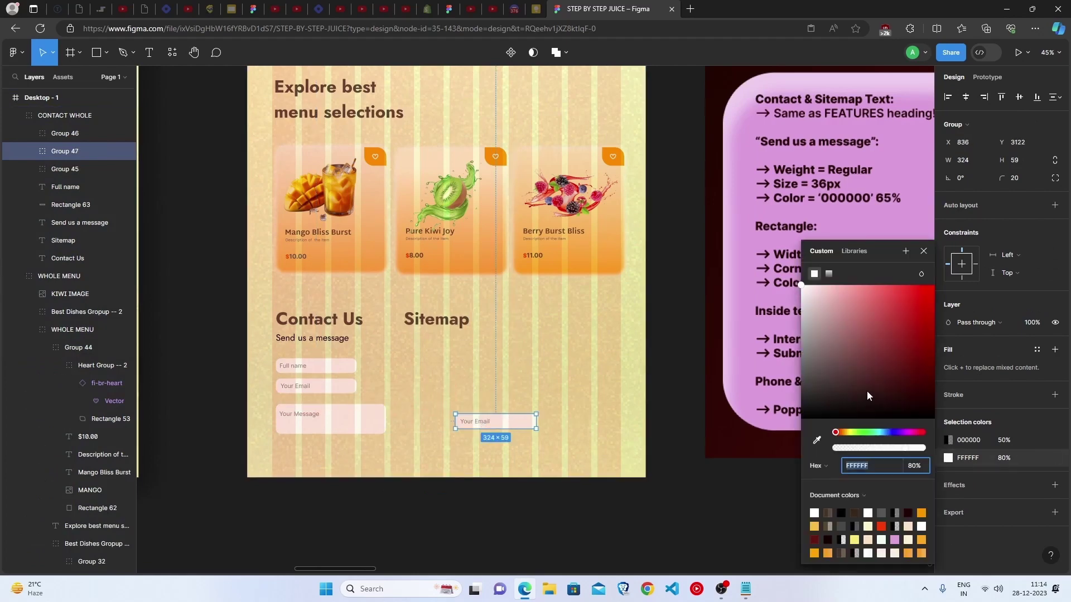
pyautogui.click(827, 553)
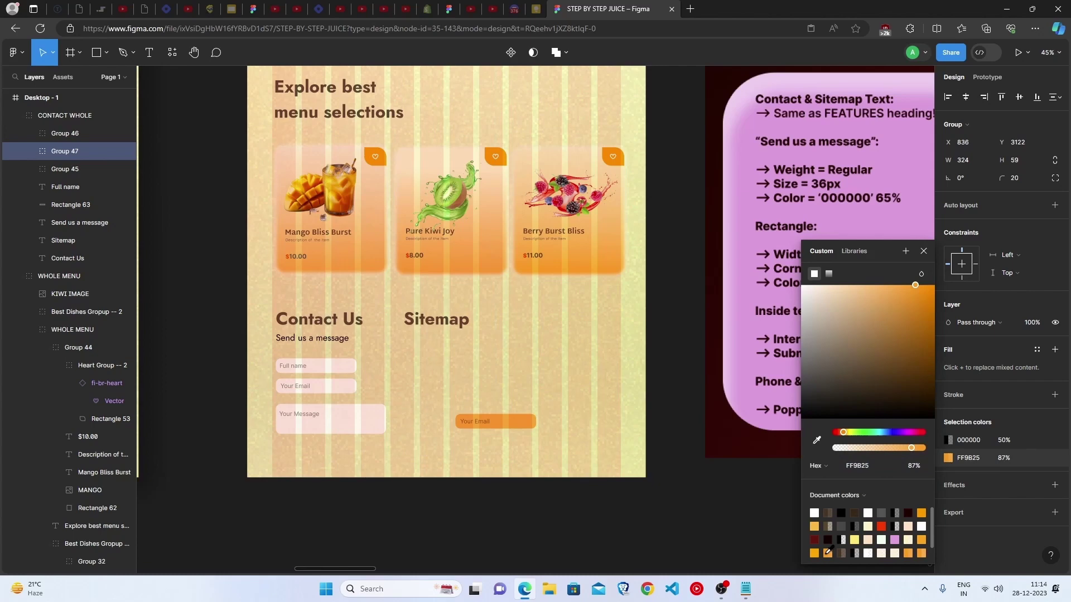
# Change the orange box's text to "Submit" and set its fill opacity to 100%.
pyautogui.doubleClick(481, 424)
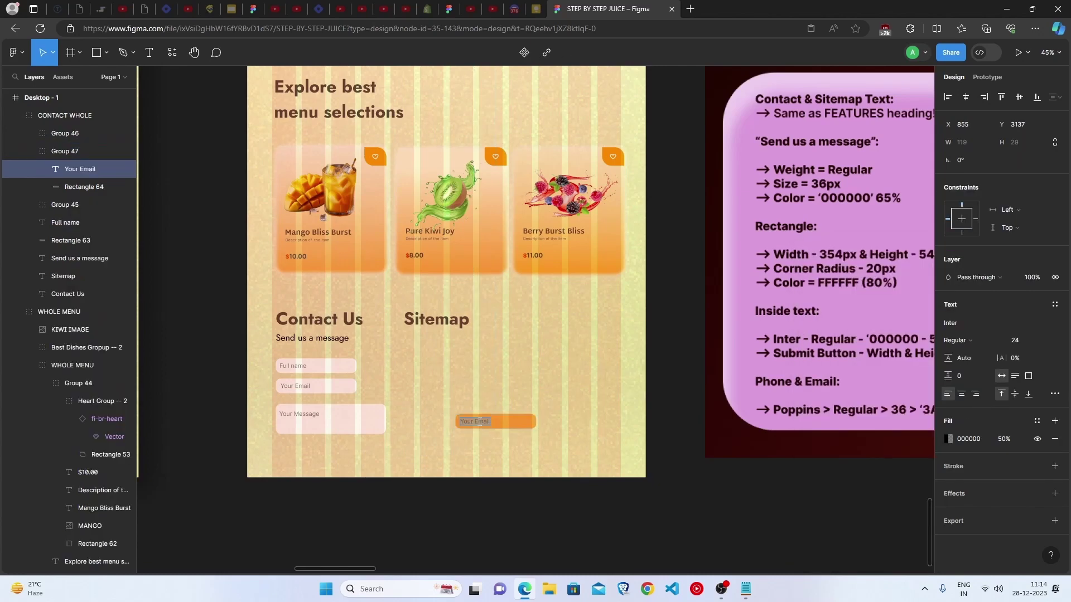
pyautogui.write('Submit')
pyautogui.click(948, 440)
pyautogui.click(1008, 439)
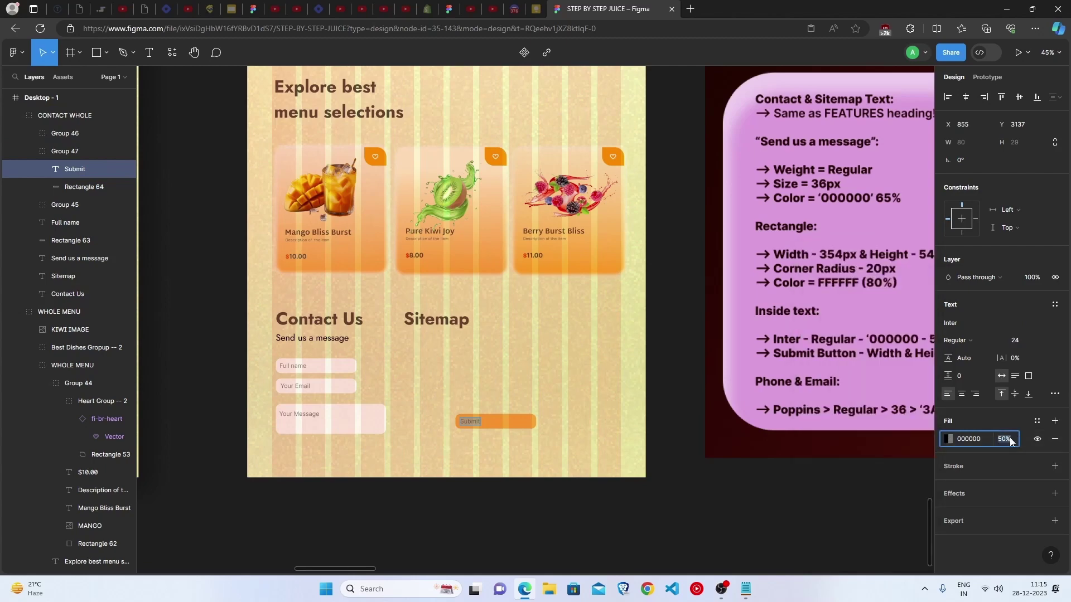
pyautogui.click(1008, 440)
pyautogui.write('100')
pyautogui.hotkey('ctrl', 'a')
pyautogui.write('100')
pyautogui.click(730, 514)
# Narrow the Submit button's rectangle to about 173 wide and set its corner radius to 10.
pyautogui.click(523, 420)
pyautogui.click(1017, 159)
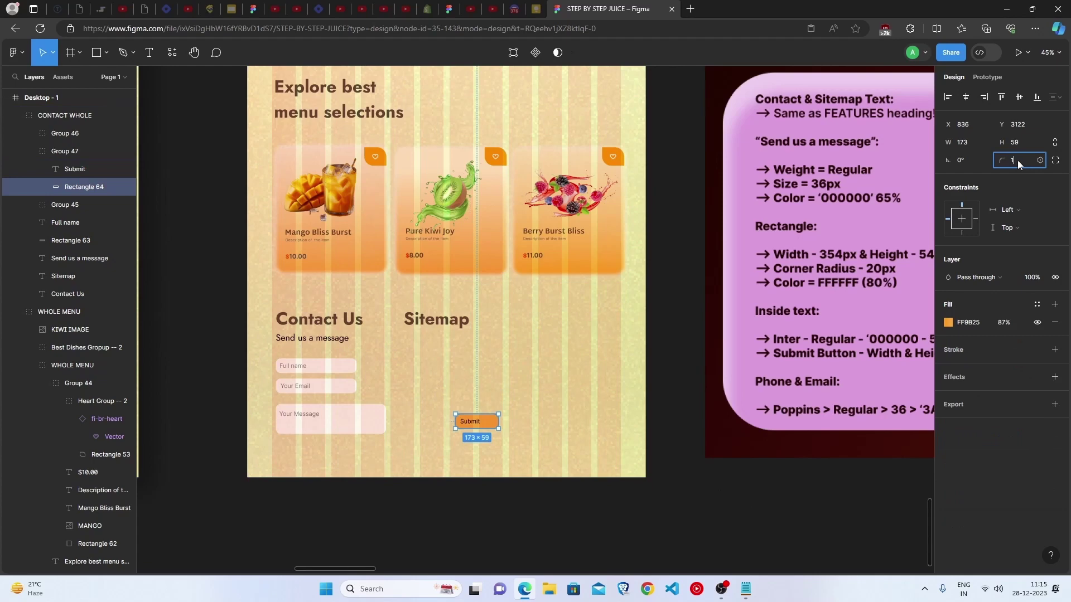
pyautogui.write('10')
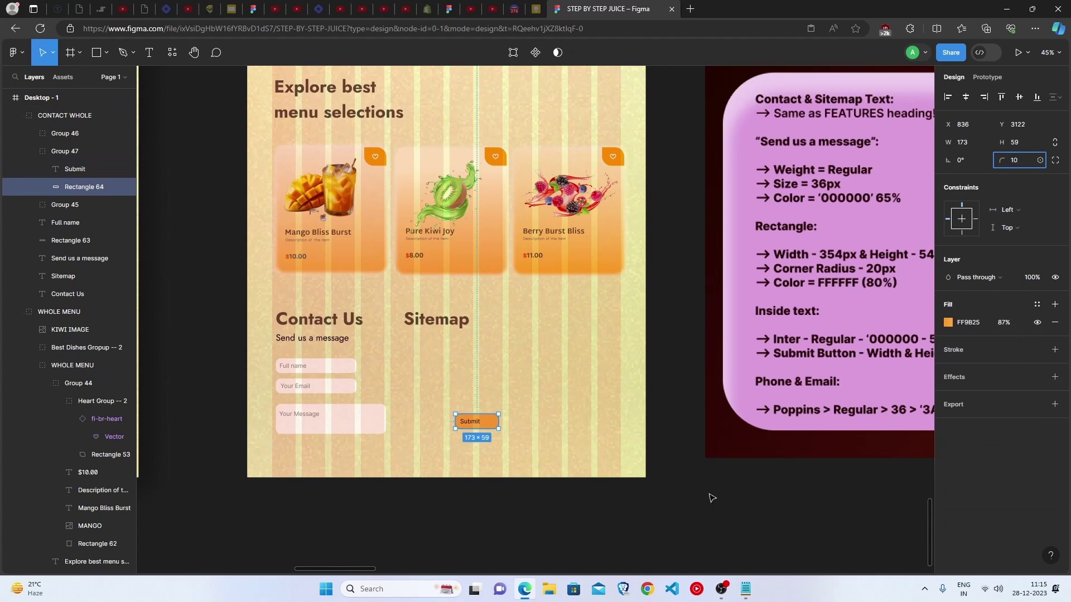
pyautogui.click(711, 498)
# Centre the "Submit" text in its button and place the button below the message box near its left edge.
pyautogui.click(488, 428)
pyautogui.scroll(5, 489, 428)
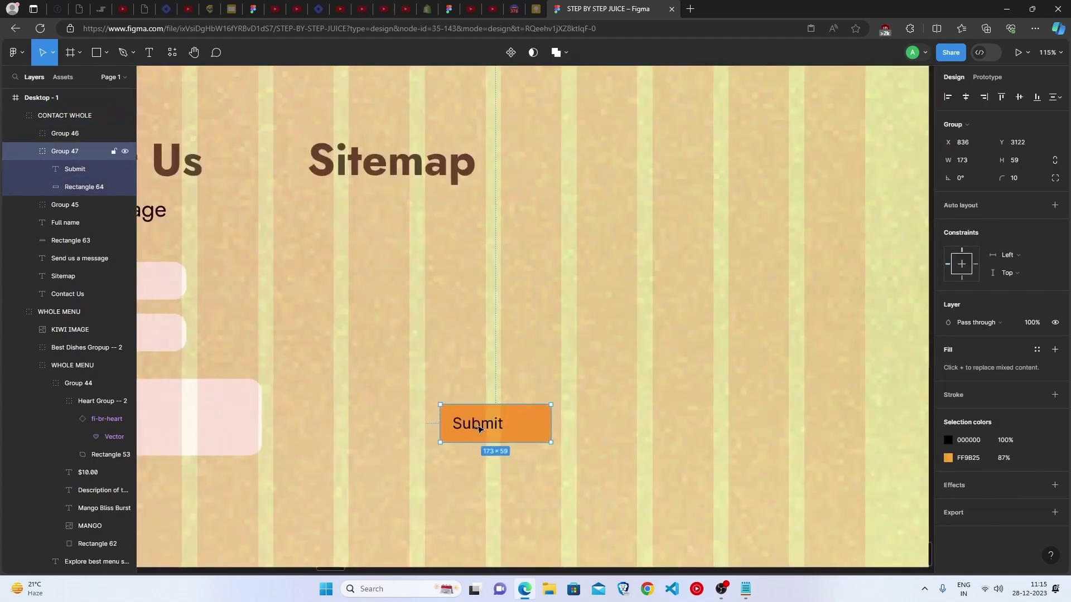
pyautogui.doubleClick(484, 428)
pyautogui.moveTo(484, 429); pyautogui.dragTo(500, 428)
pyautogui.moveTo(326, 505); pyautogui.dragTo(194, 497)
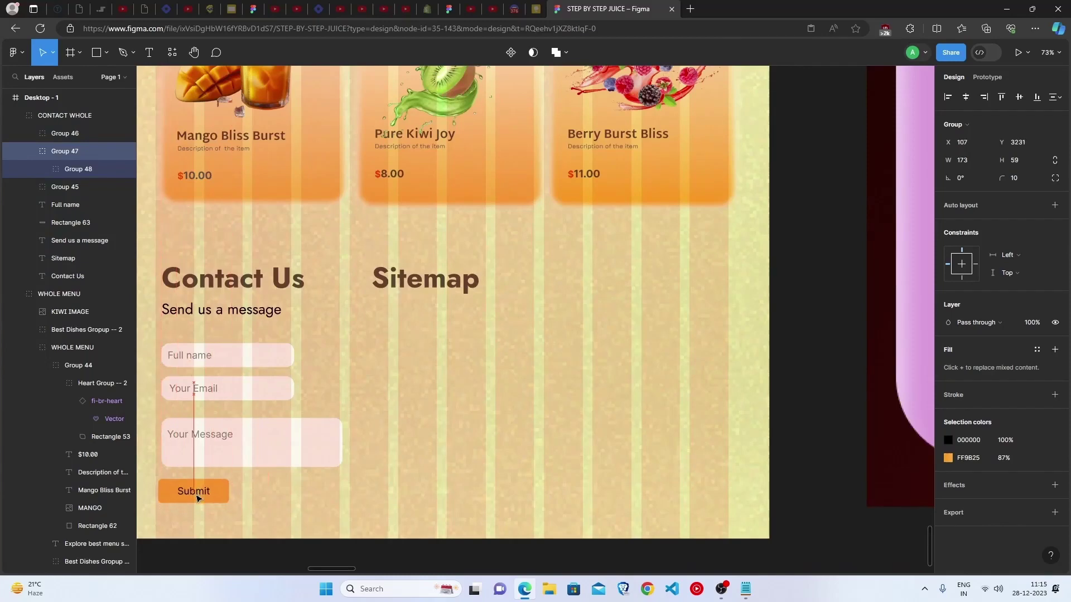
pyautogui.click(221, 453)
pyautogui.moveTo(229, 452); pyautogui.dragTo(223, 452)
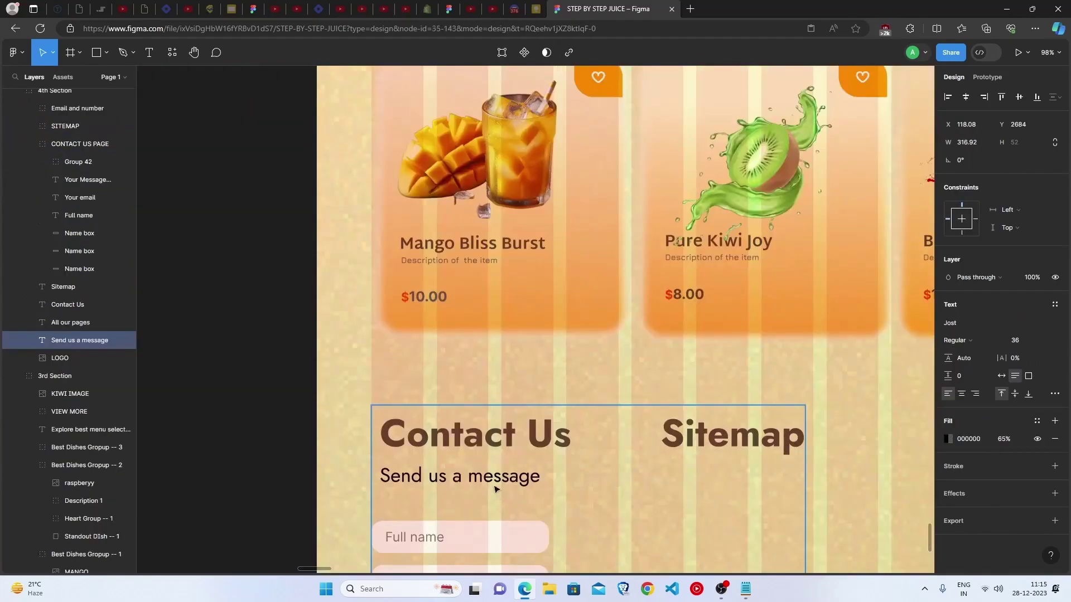
# Set the fill opacity of the "Send us a message" text to 65%.
pyautogui.doubleClick(494, 486)
pyautogui.doubleClick(447, 475)
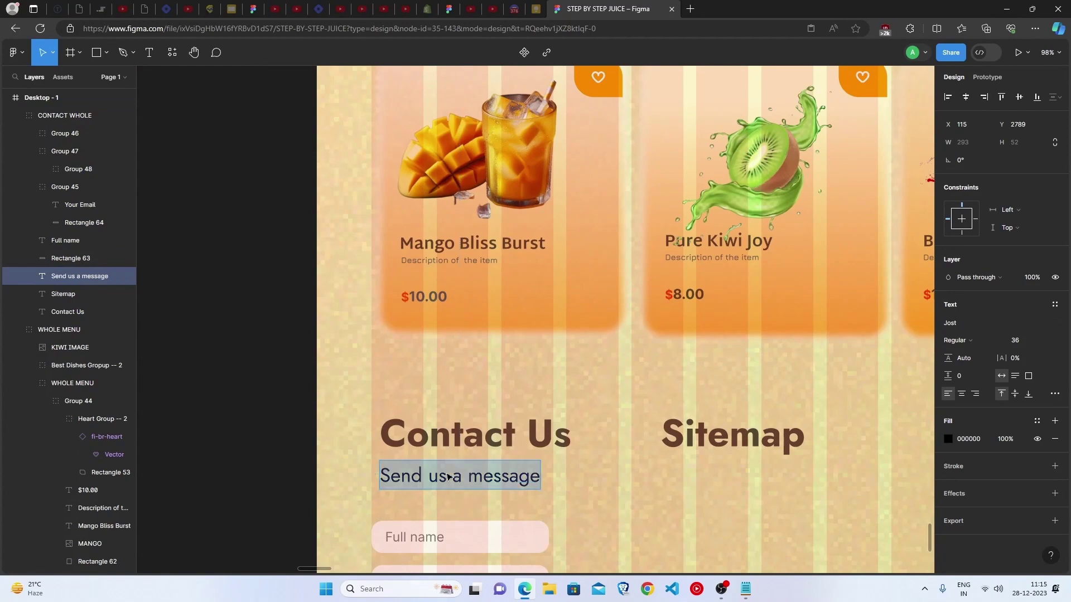
pyautogui.click(1007, 439)
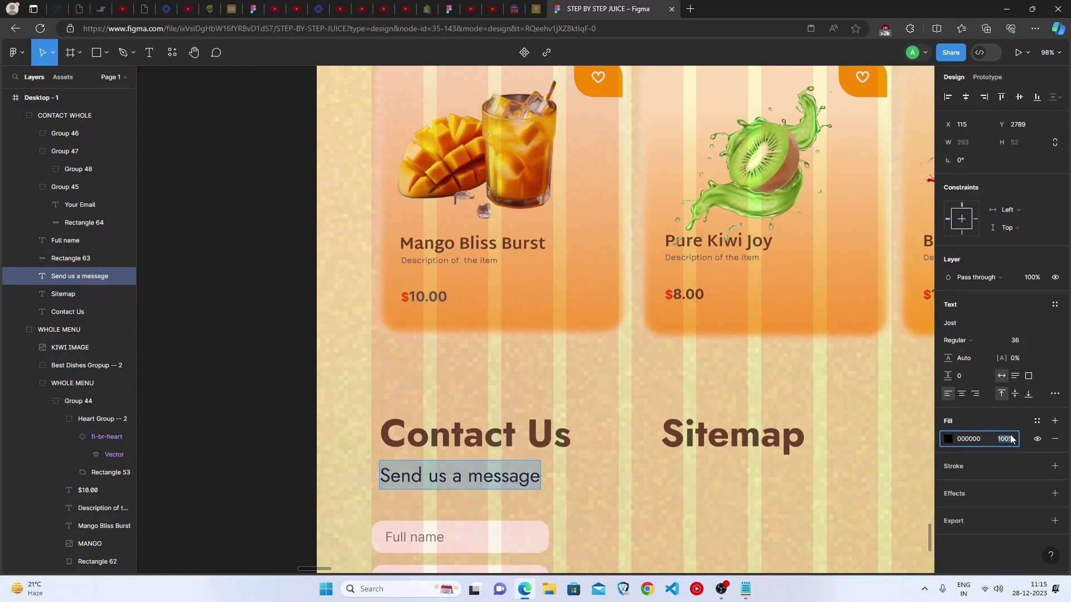
pyautogui.write('65')
pyautogui.press('Return')
pyautogui.press('Escape')
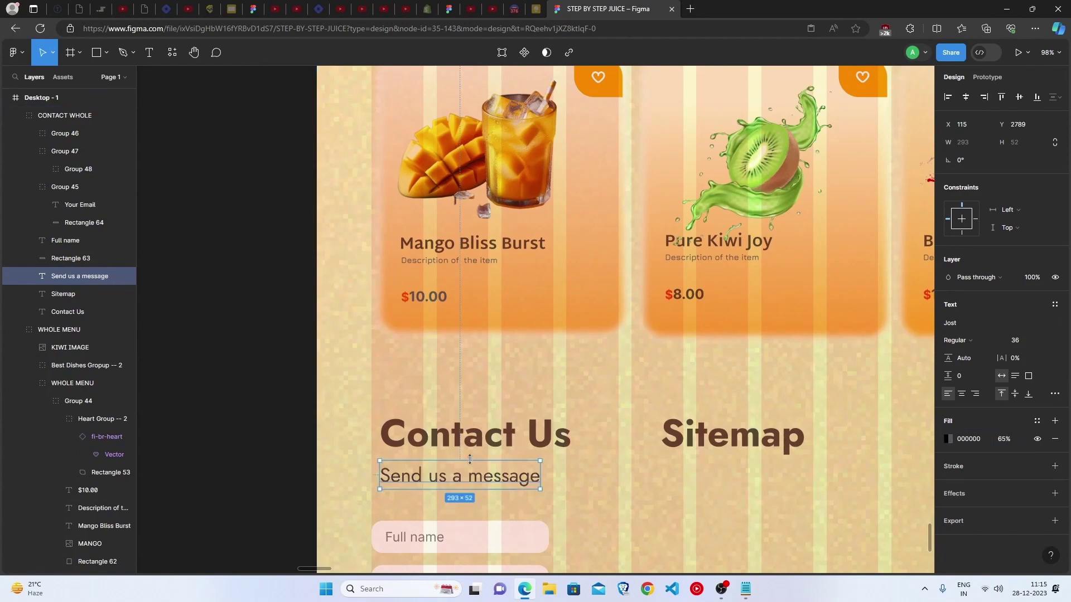
# Duplicate the "Send us a message" text below the Sitemap heading and change the copy to "All our pages".
pyautogui.moveTo(470, 459); pyautogui.dragTo(768, 488)
pyautogui.hotkey('ctrl', 'z')
pyautogui.press('Return')
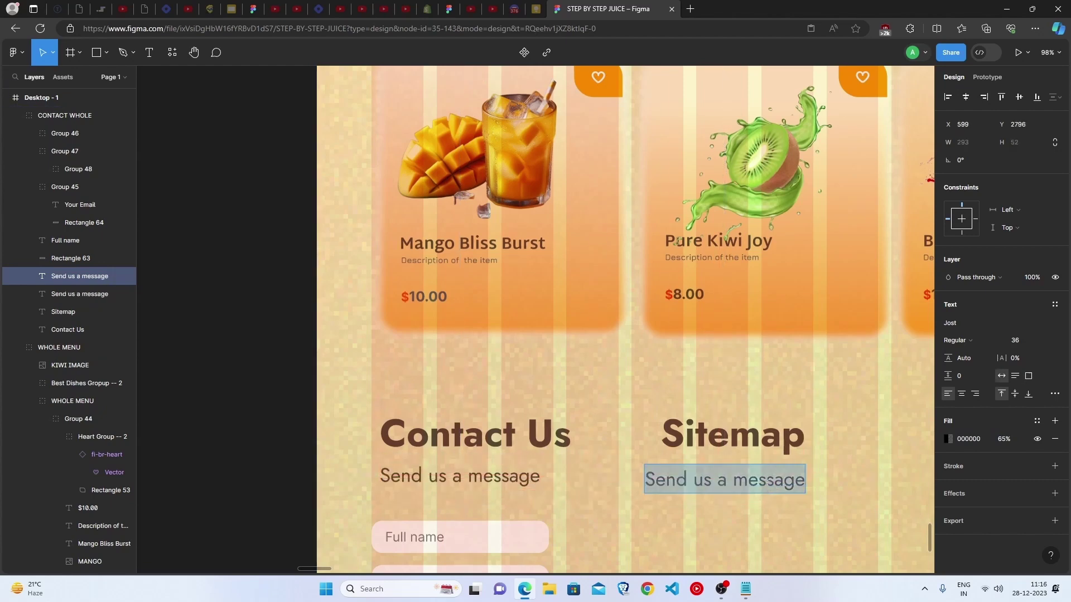
pyautogui.write('All opur')
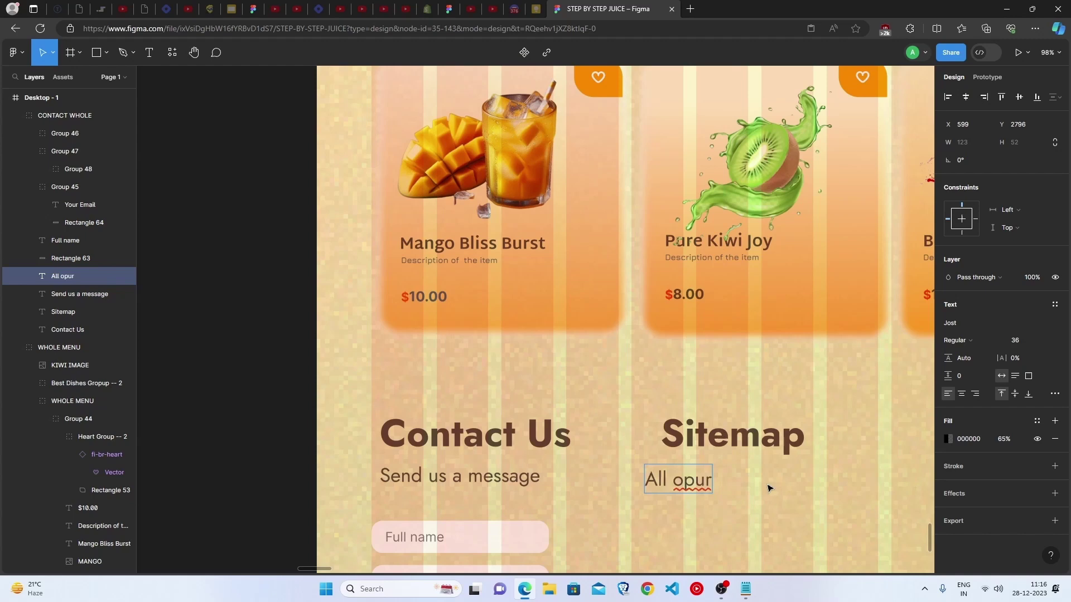
pyautogui.press('BackSpace')
pyautogui.press('BackSpace')
pyautogui.press('BackSpace')
pyautogui.write('ur')
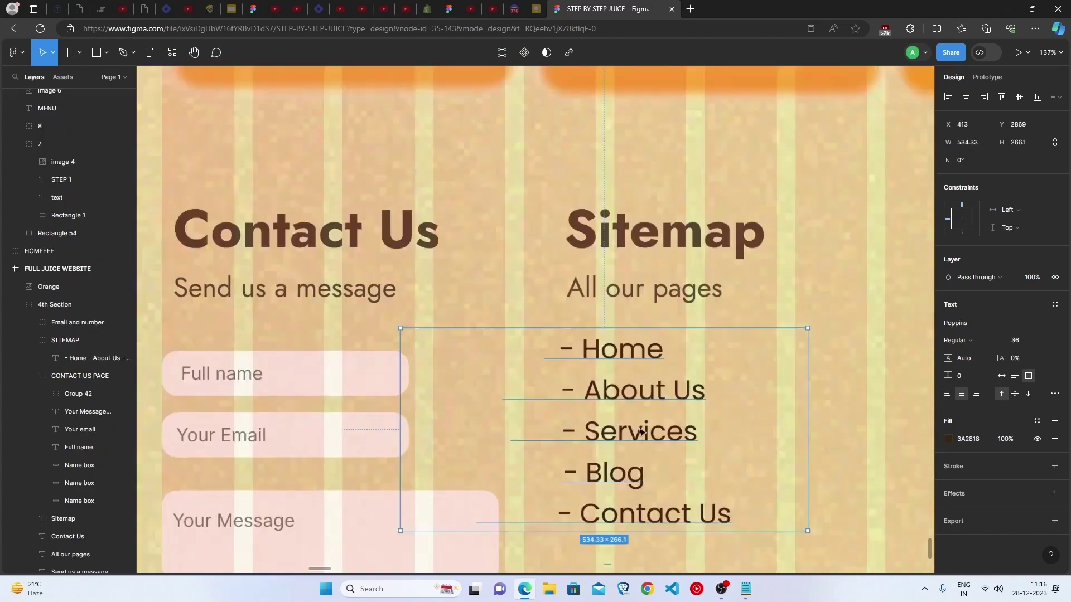
# Select the full text of the page list below "All our pages" to inspect its text settings.
pyautogui.doubleClick(633, 388)
pyautogui.hotkey('ctrl', 'a')
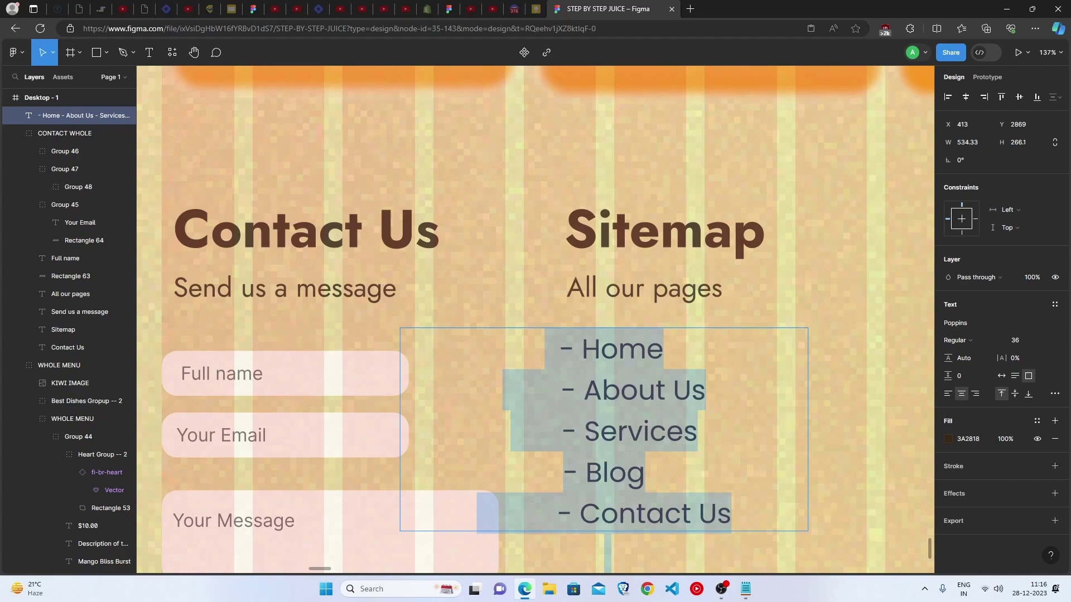
pyautogui.press('Escape')
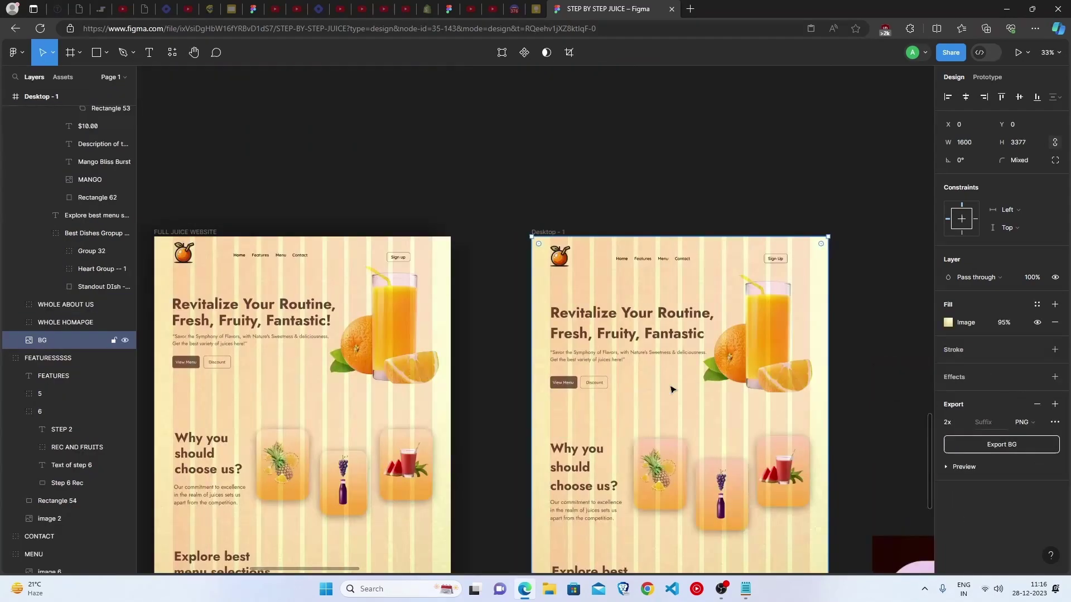
# Duplicate the header's orange logo into the contact section beside Sitemap and place the phone and email group beneath it.
pyautogui.click(567, 262)
pyautogui.moveTo(567, 262); pyautogui.dragTo(785, 408)
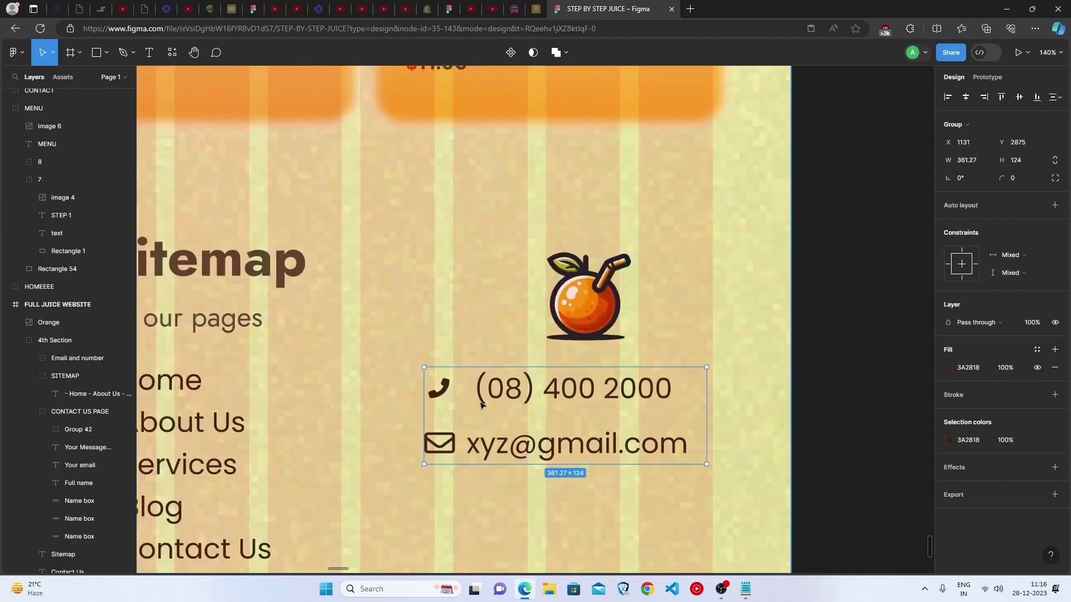
pyautogui.moveTo(483, 406); pyautogui.dragTo(501, 405)
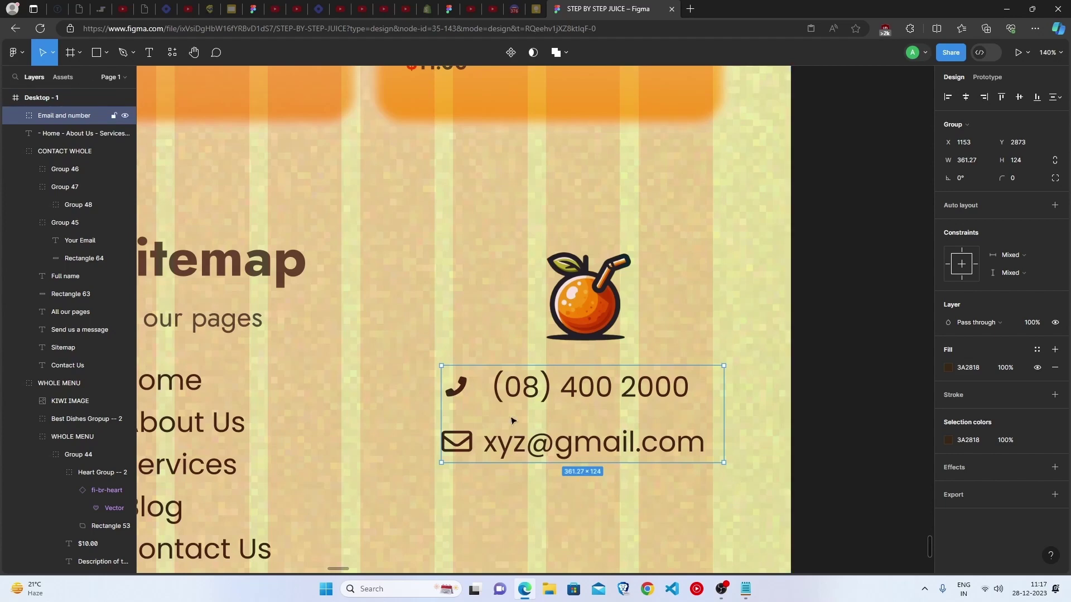
# Move the phone number text closer to the phone icon, aligned with the left edge of the email text.
pyautogui.doubleClick(454, 394)
pyautogui.doubleClick(453, 395)
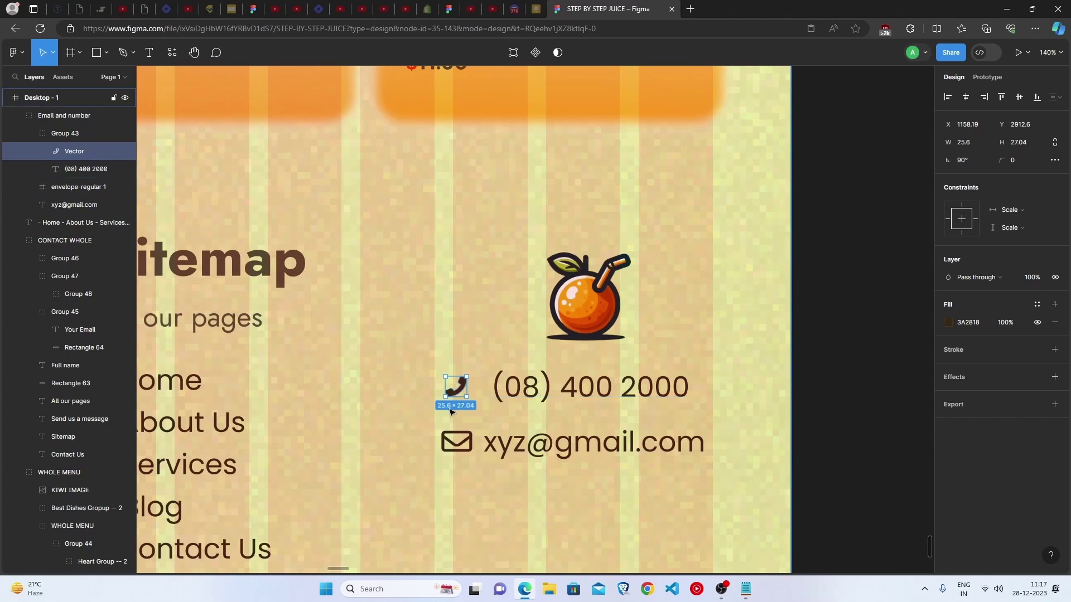
pyautogui.click(534, 399)
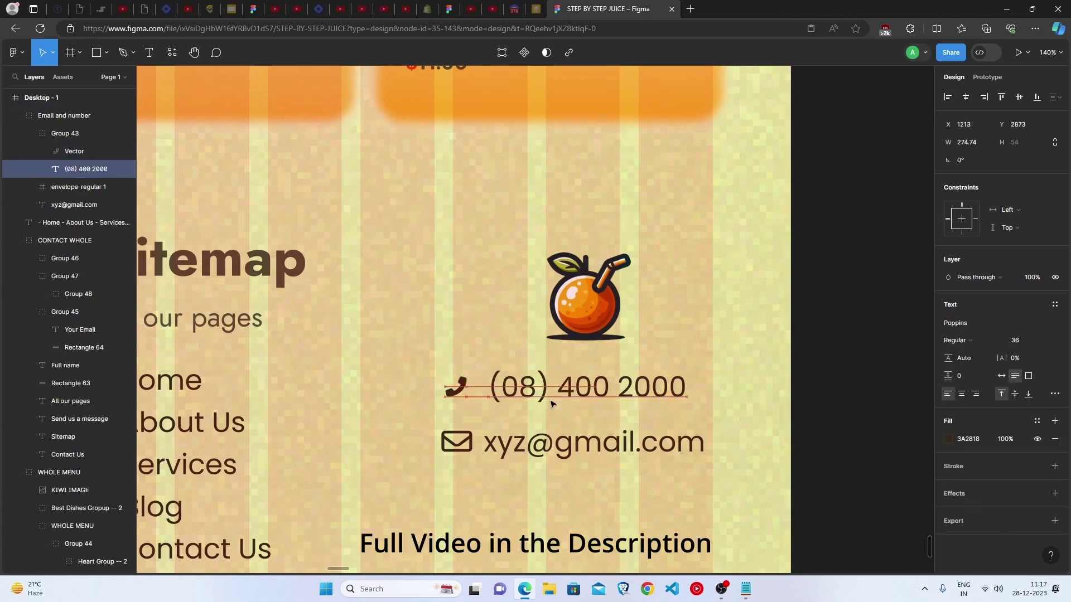
pyautogui.moveTo(551, 402); pyautogui.dragTo(545, 402)
pyautogui.click(781, 370)
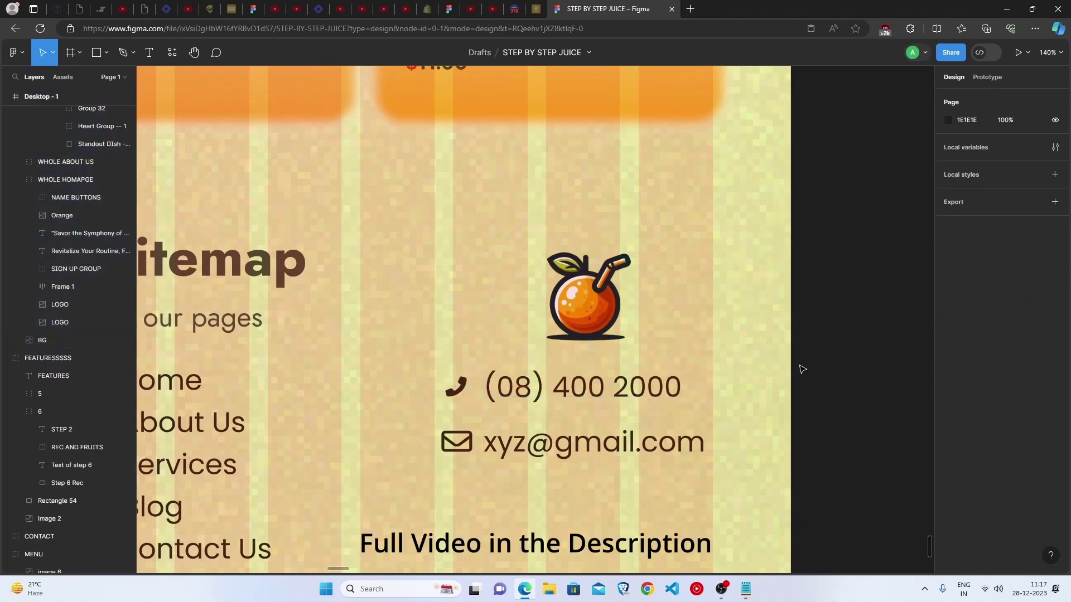
pyautogui.scroll(-5, 802, 369)
pyautogui.scroll(15, 819, 377)
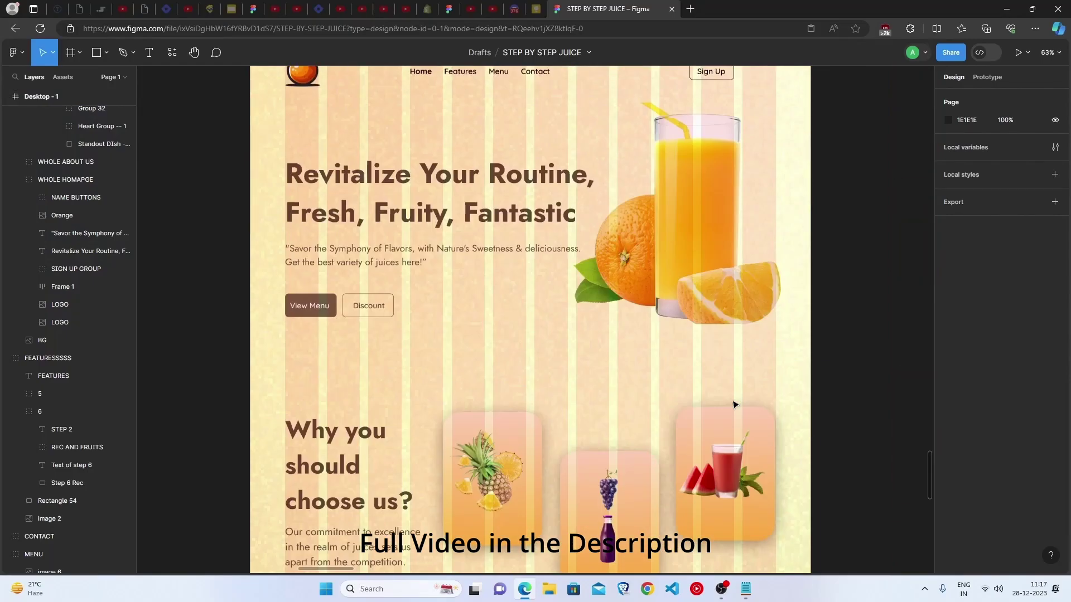